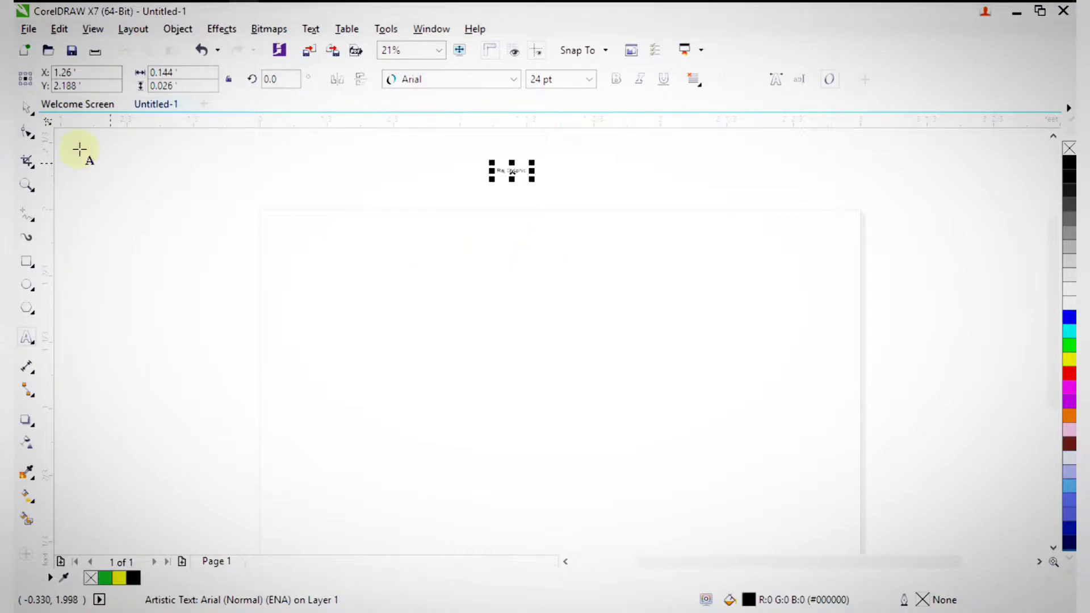
Enlarge the "Raj Graphic" text and move it to the top centre of the page.
{"action": "left_click", "coordinate": [26, 107]}
{"action": "left_click_drag", "start_coordinate": [535, 182], "coordinate": [640, 248]}
{"action": "left_click", "coordinate": [640, 249]}
{"action": "left_click_drag", "start_coordinate": [540, 170], "coordinate": [603, 236]}
{"action": "left_click", "coordinate": [738, 348]}
{"action": "left_click_drag", "start_coordinate": [318, 168], "coordinate": [670, 465]}
{"action": "key", "text": "F2"}
{"action": "left_click_drag", "start_coordinate": [455, 236], "coordinate": [710, 522]}
{"action": "key", "text": "F3"}
{"action": "key", "text": "F2"}
{"action": "left_click_drag", "start_coordinate": [464, 276], "coordinate": [777, 610]}
Start the letter R outline below the text with straight segments for its top edge, vertical stem and foot.
{"action": "key", "text": "F2"}
{"action": "left_click_drag", "start_coordinate": [358, 188], "coordinate": [715, 445]}
{"action": "key", "text": "F2"}
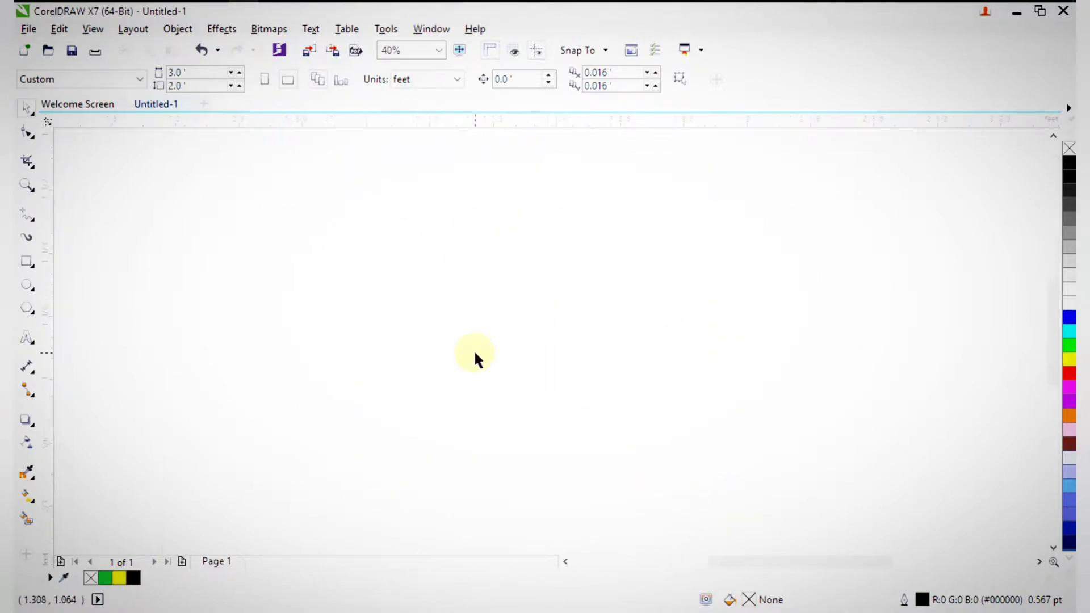
{"action": "left_click", "coordinate": [32, 219]}
{"action": "left_click", "coordinate": [88, 304]}
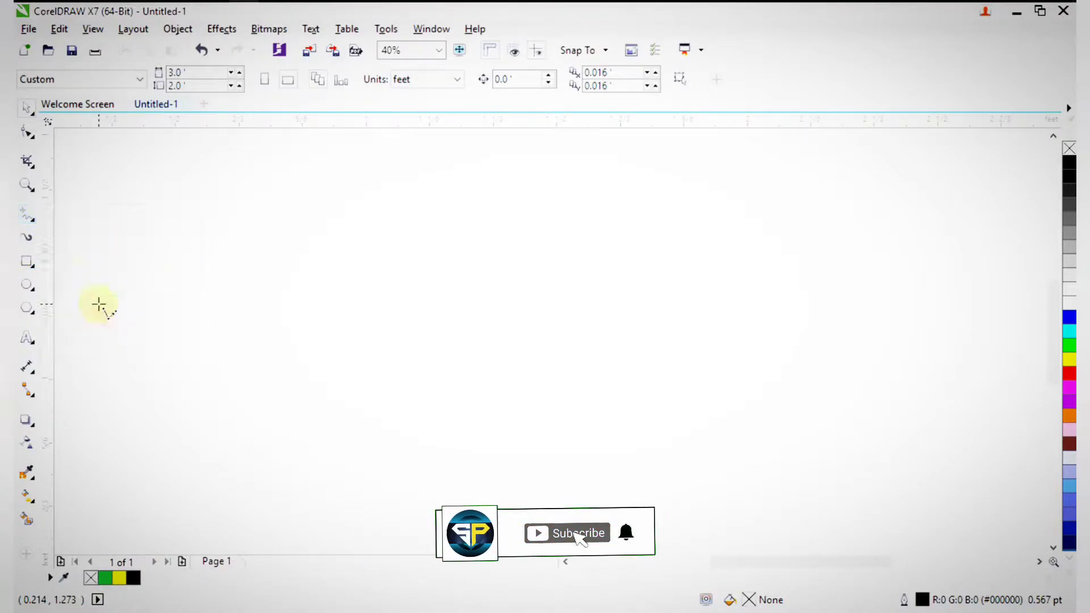
{"action": "left_click", "coordinate": [561, 173]}
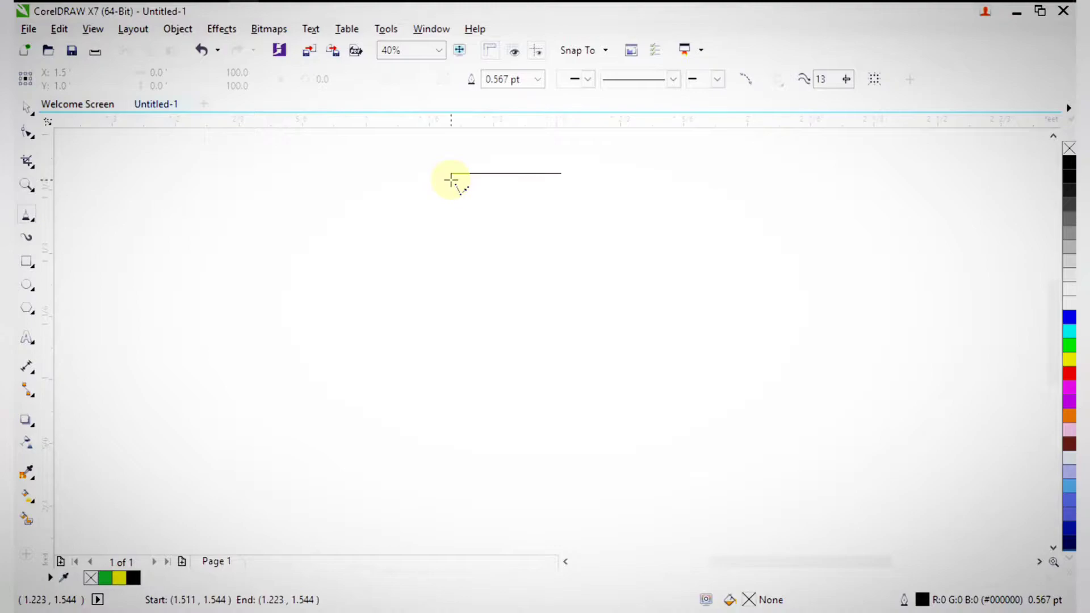
{"action": "left_click", "coordinate": [399, 174]}
{"action": "left_click", "coordinate": [397, 436]}
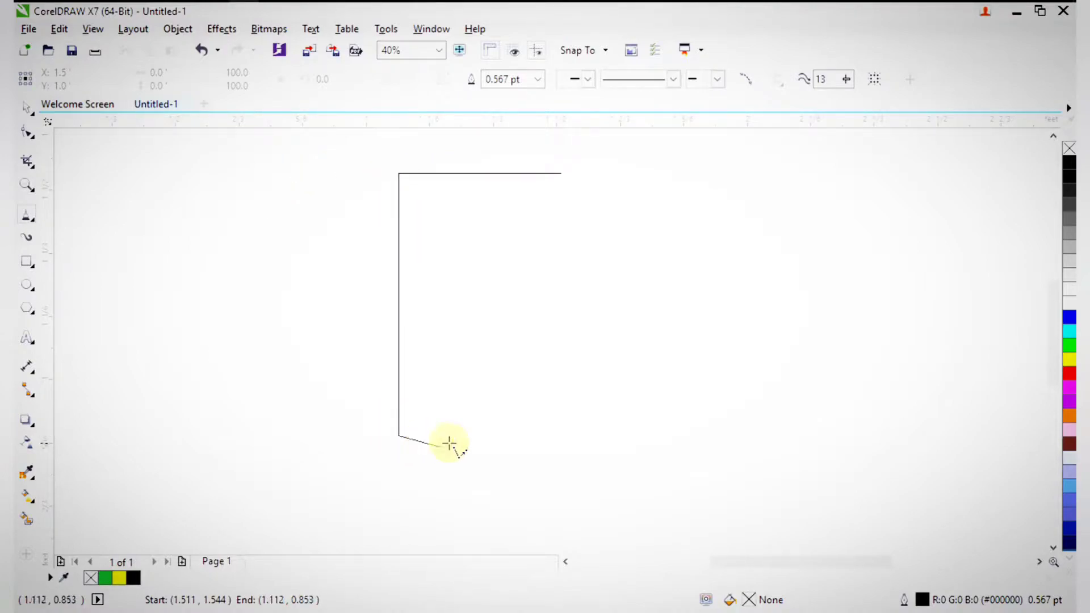
{"action": "left_click", "coordinate": [439, 433]}
{"action": "left_click", "coordinate": [440, 349]}
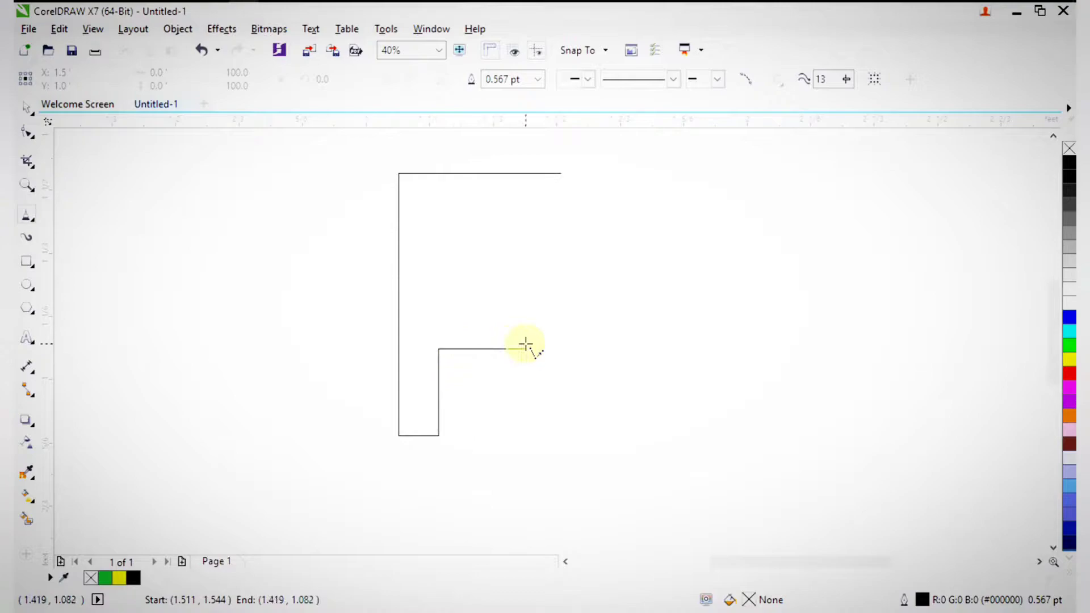
Continue the R outline along the crossbar's underside, around the diagonal leg and up to the bowl's outer tip.
{"action": "left_click", "coordinate": [517, 347]}
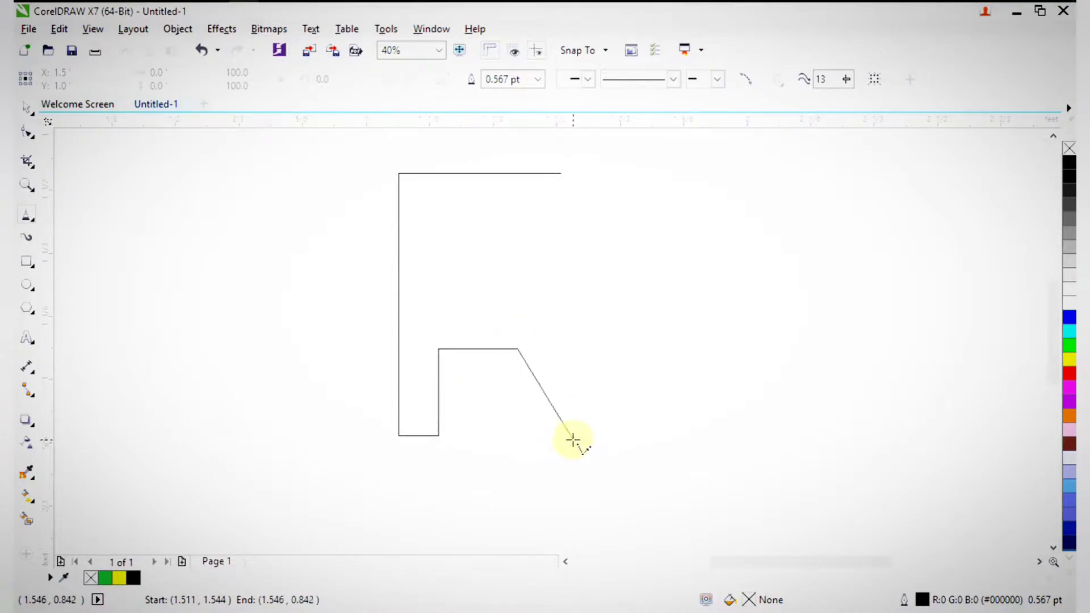
{"action": "left_click", "coordinate": [573, 439]}
{"action": "left_click", "coordinate": [622, 439]}
{"action": "left_click", "coordinate": [562, 343]}
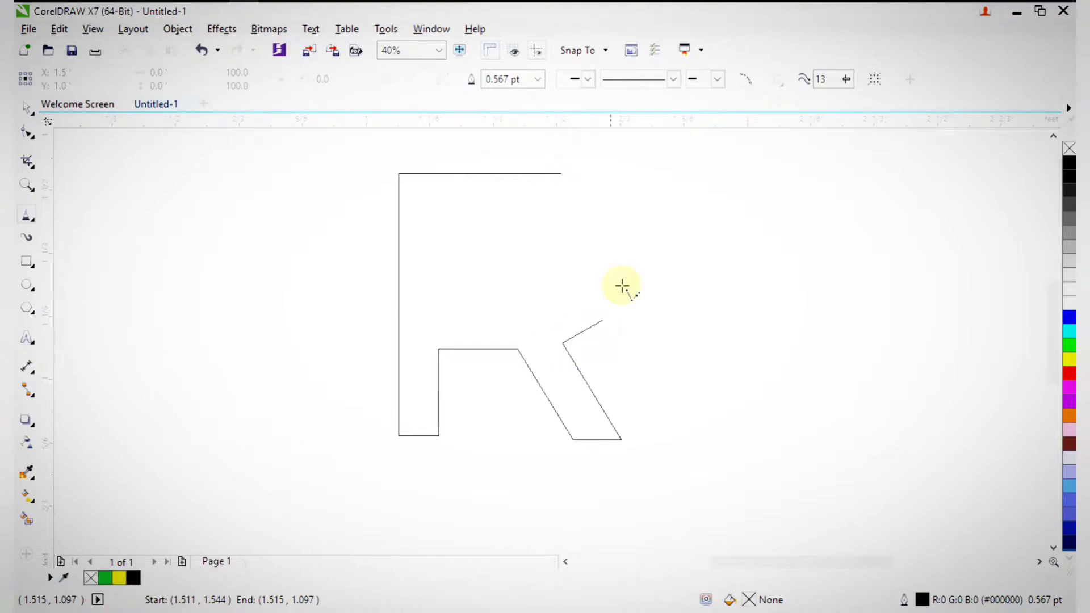
{"action": "left_click", "coordinate": [618, 231]}
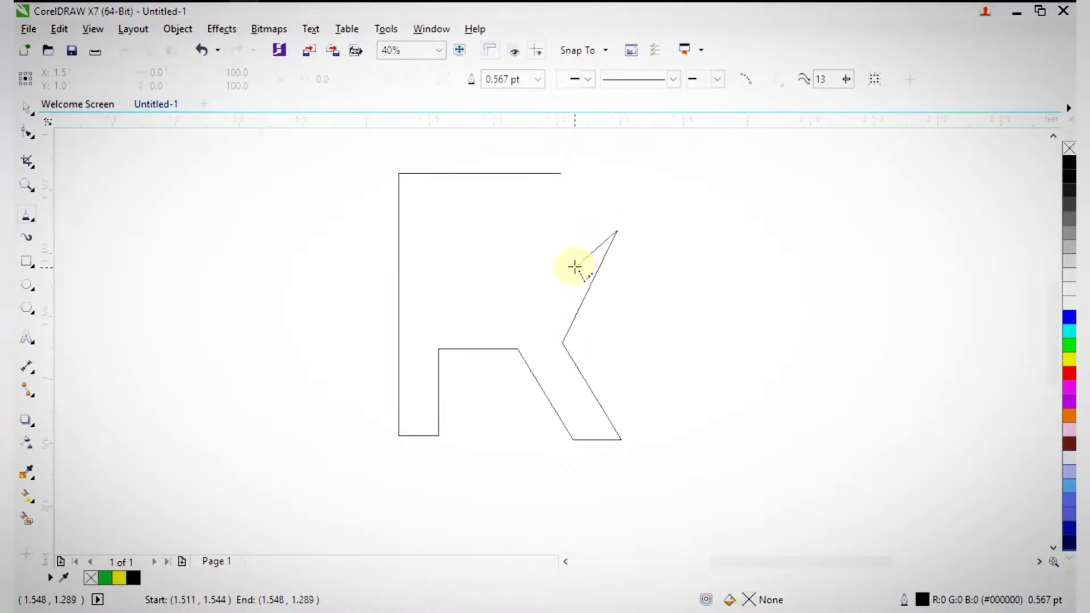
Trace the inner edges of the R and close the outline at its start, about 0.58 by 0.70 ft overall.
{"action": "left_click", "coordinate": [574, 258]}
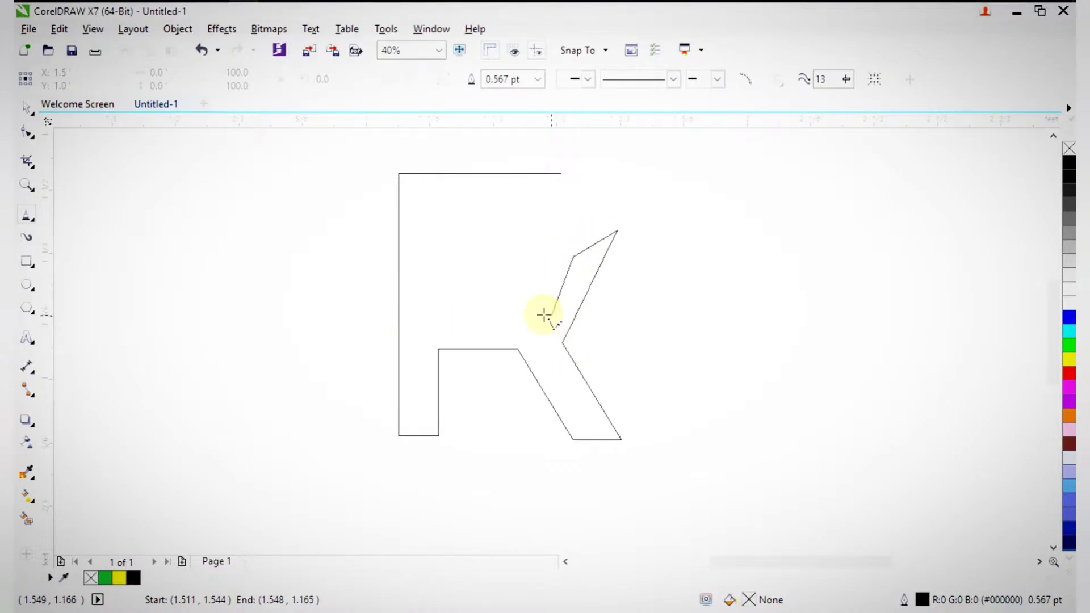
{"action": "left_click", "coordinate": [530, 308]}
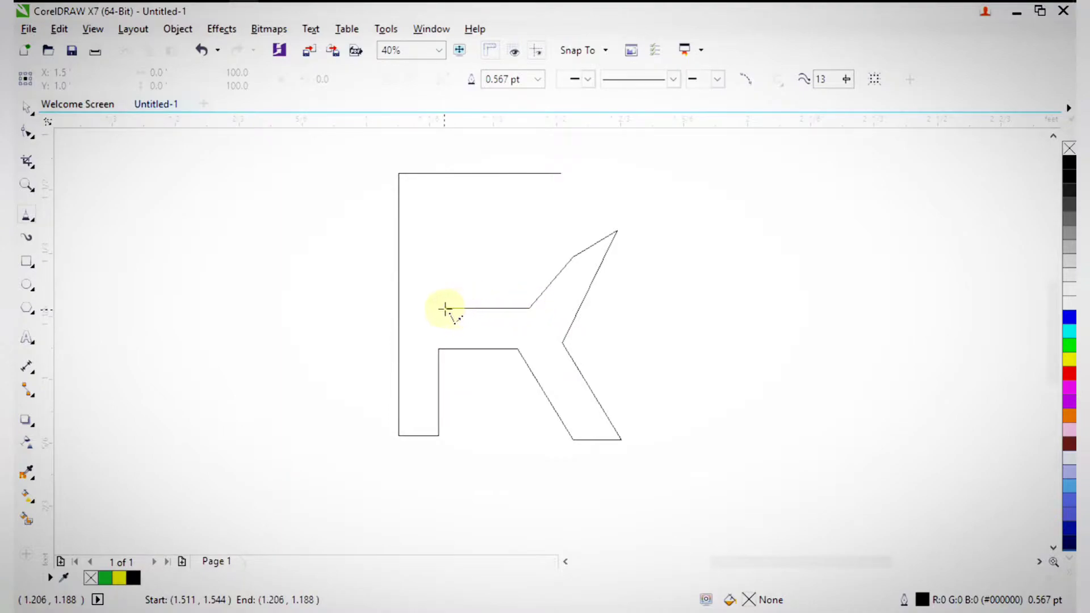
{"action": "left_click", "coordinate": [442, 309]}
{"action": "left_click", "coordinate": [443, 215]}
{"action": "left_click", "coordinate": [519, 215]}
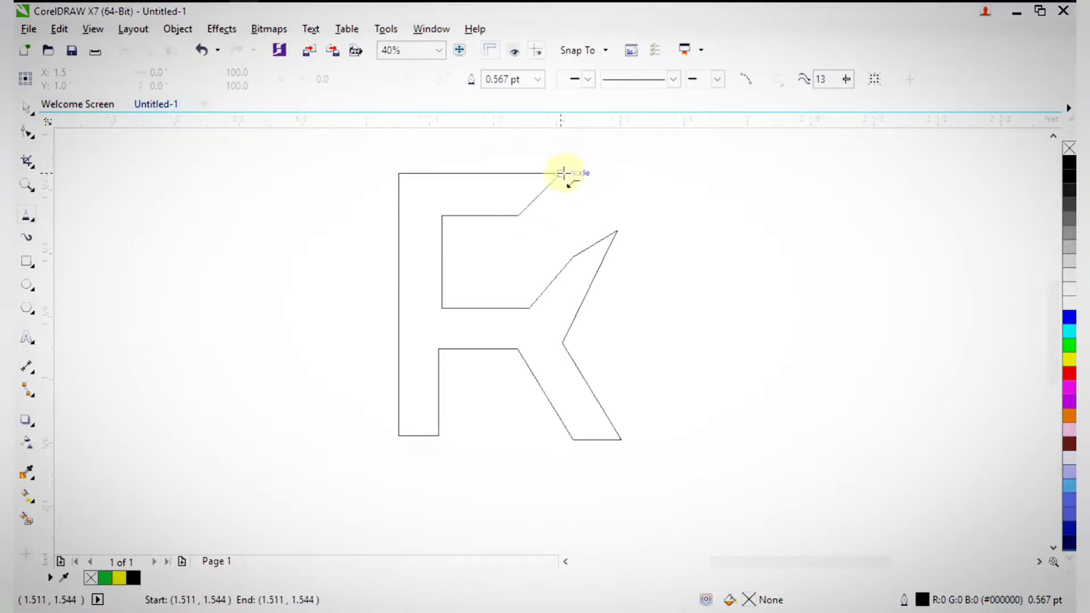
{"action": "left_click", "coordinate": [562, 174]}
Draw a closed six-corner shape overlapping the R's bowl as the G's upper stroke, about 0.59 by 0.26 ft.
{"action": "scroll", "coordinate": [584, 254], "scroll_direction": "down", "scroll_amount": 2}
{"action": "key", "text": "F2"}
{"action": "left_click_drag", "start_coordinate": [476, 190], "coordinate": [687, 342]}
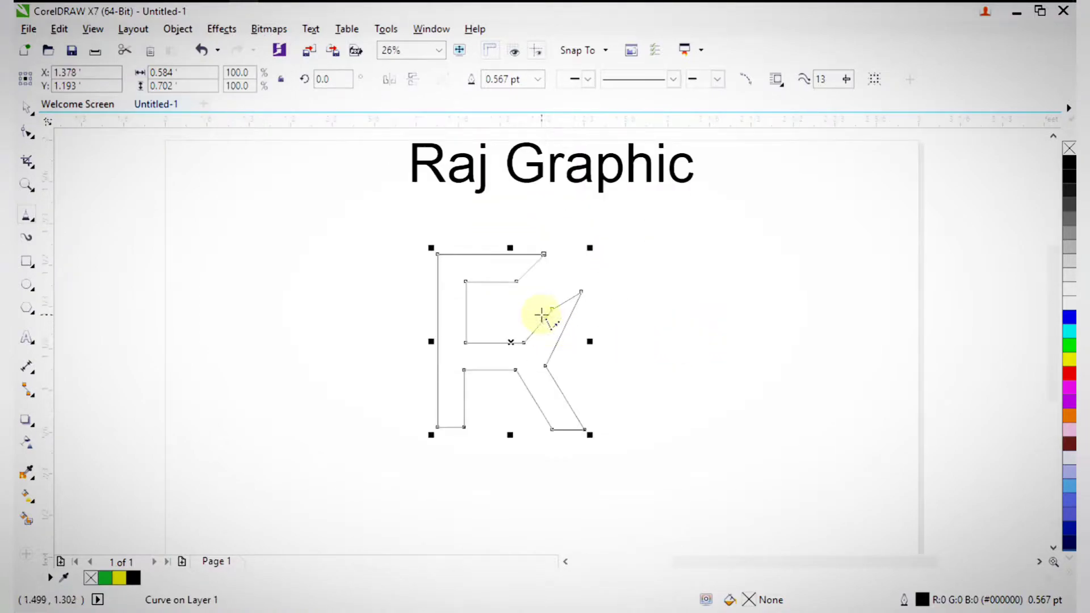
{"action": "key", "text": "F2"}
{"action": "left_click_drag", "start_coordinate": [502, 215], "coordinate": [730, 433]}
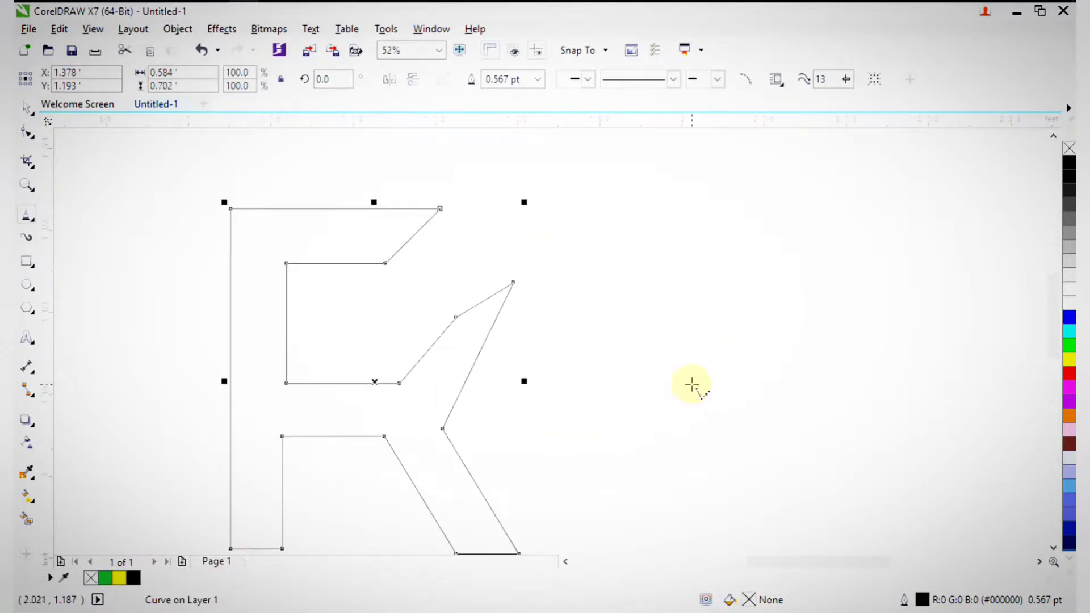
{"action": "left_click", "coordinate": [622, 297]}
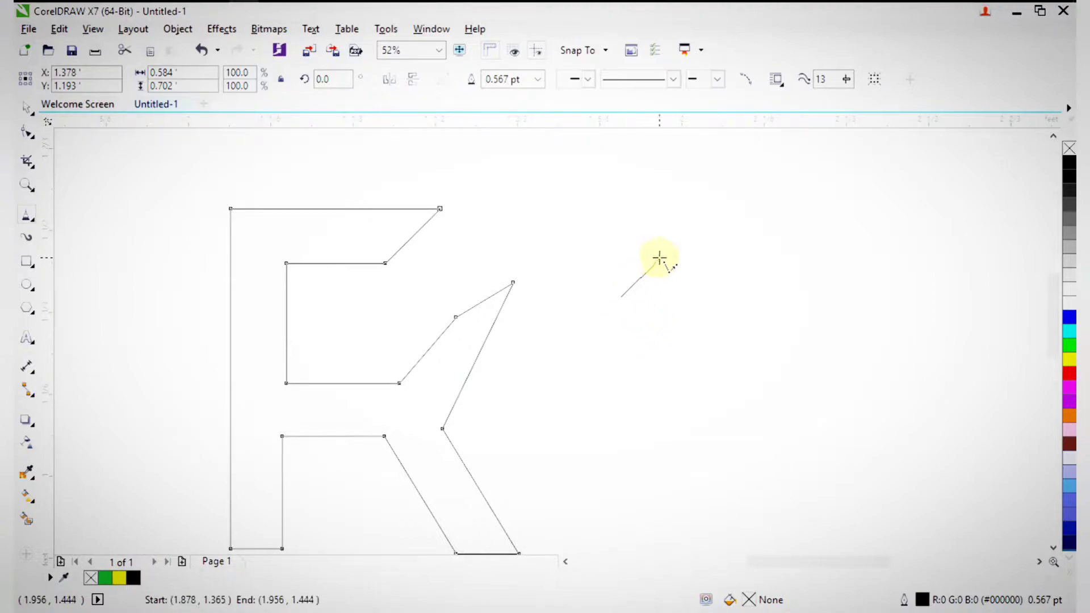
{"action": "left_click", "coordinate": [660, 259]}
{"action": "left_click", "coordinate": [443, 237]}
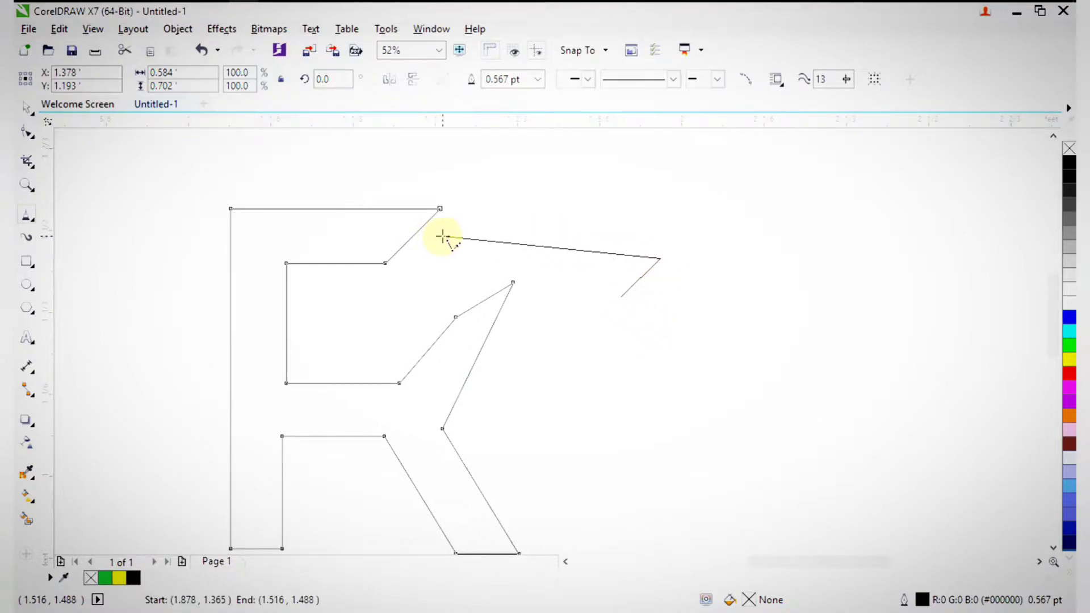
{"action": "left_click", "coordinate": [370, 364]}
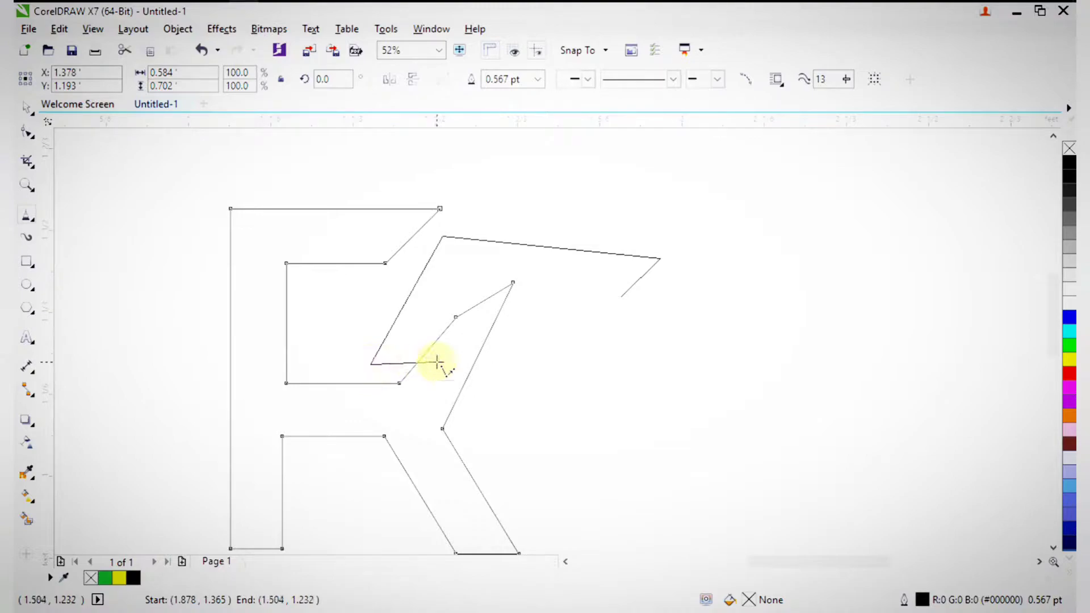
{"action": "left_click", "coordinate": [426, 362]}
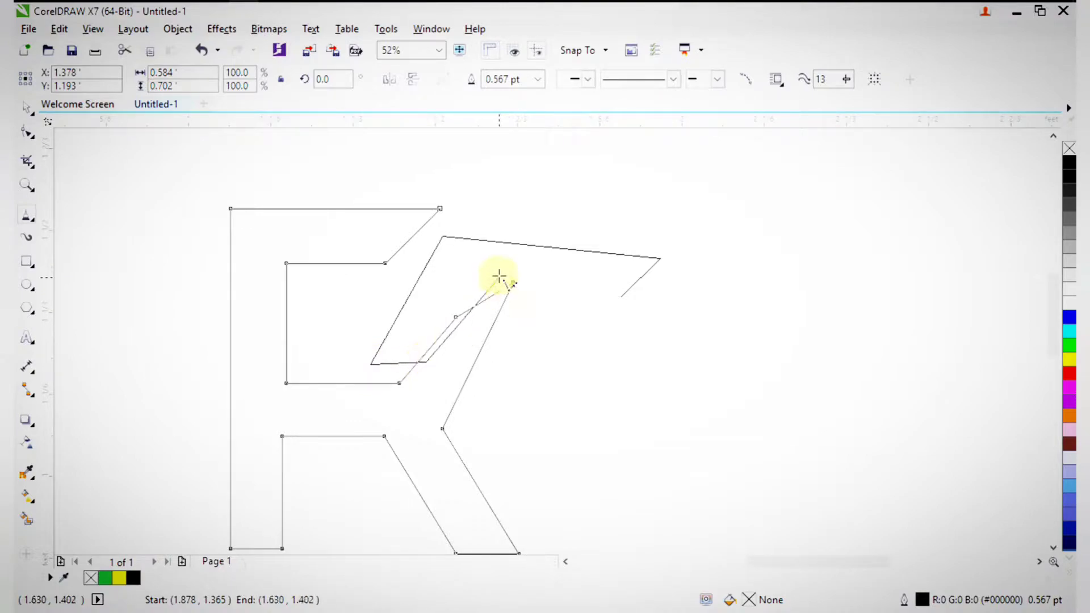
{"action": "left_click", "coordinate": [494, 272]}
{"action": "left_click", "coordinate": [622, 296]}
Draw the G's lower hook beside the R's leg as a closed straight-sided shape, about 0.37 by 0.41 ft.
{"action": "scroll", "coordinate": [662, 433], "scroll_direction": "down", "scroll_amount": 2}
{"action": "scroll", "coordinate": [662, 443], "scroll_direction": "up", "scroll_amount": 3}
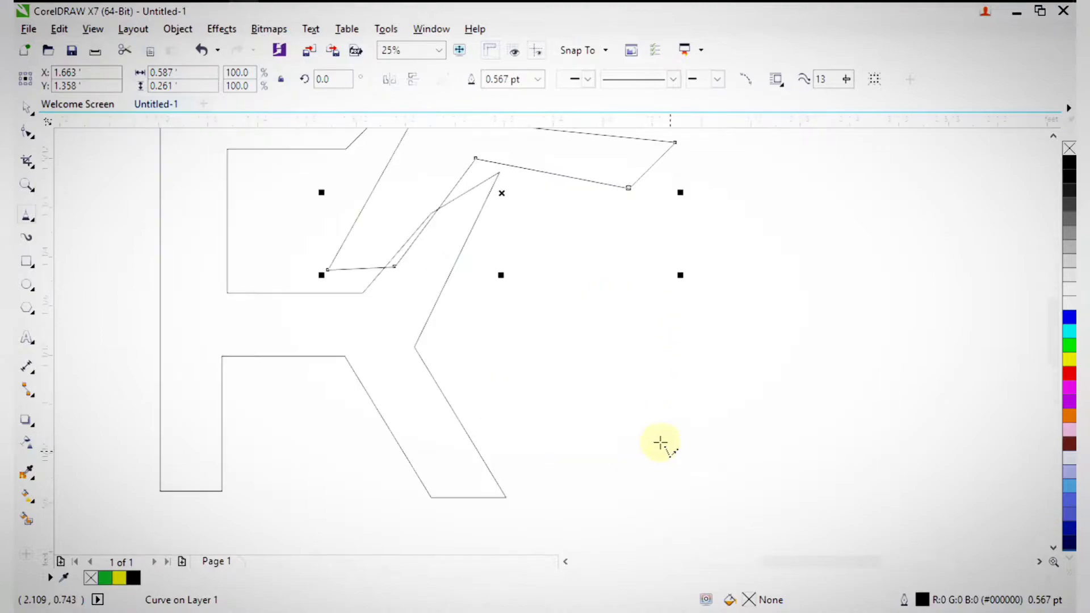
{"action": "left_click", "coordinate": [533, 253]}
{"action": "left_click", "coordinate": [698, 254]}
{"action": "left_click", "coordinate": [698, 406]}
{"action": "left_click", "coordinate": [527, 495]}
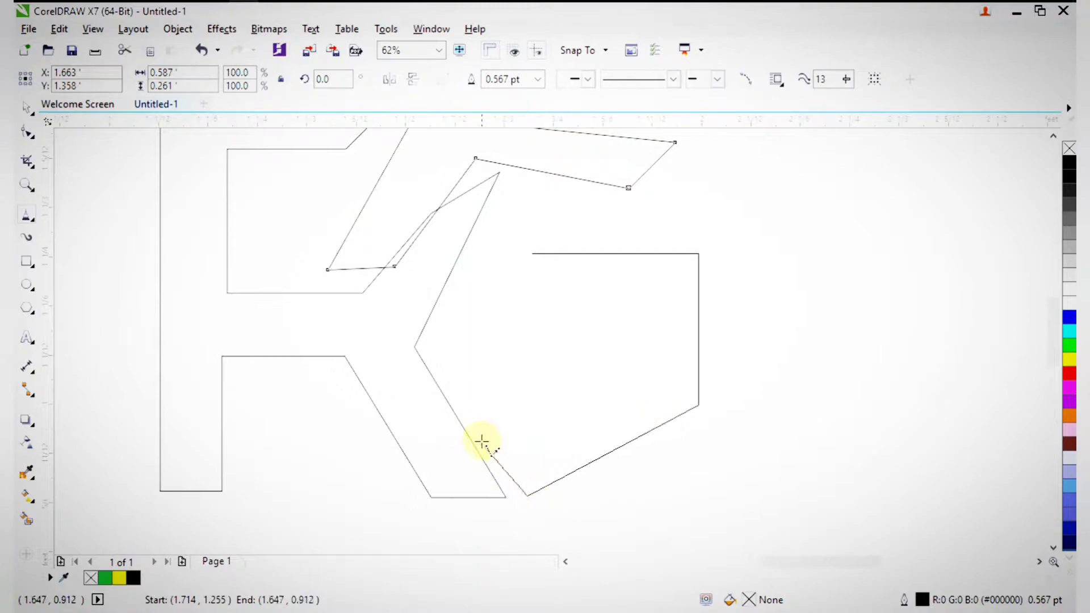
{"action": "left_click", "coordinate": [482, 421]}
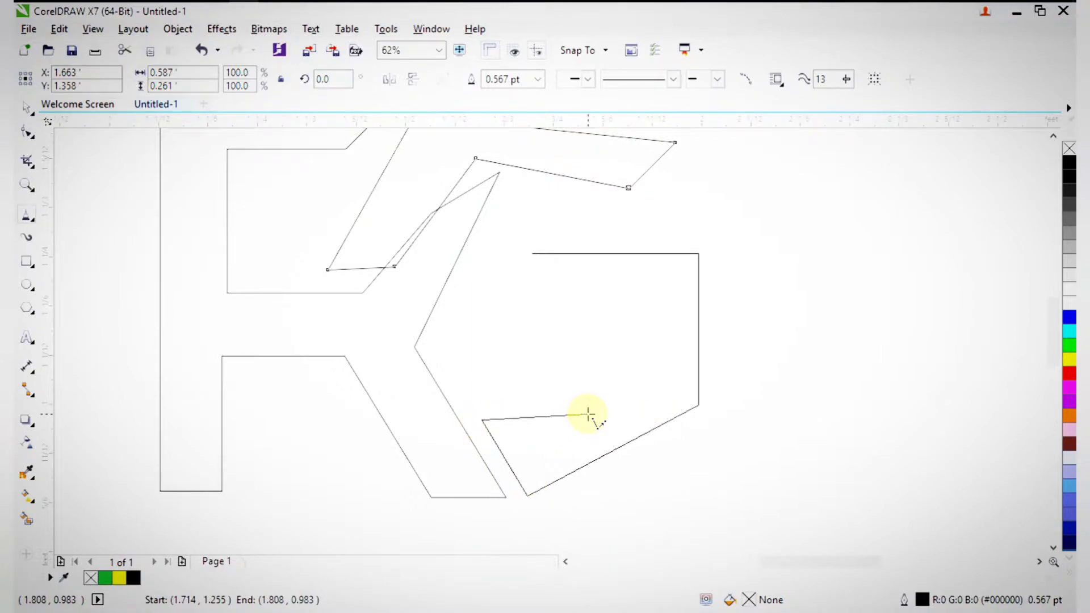
{"action": "left_click", "coordinate": [635, 382]}
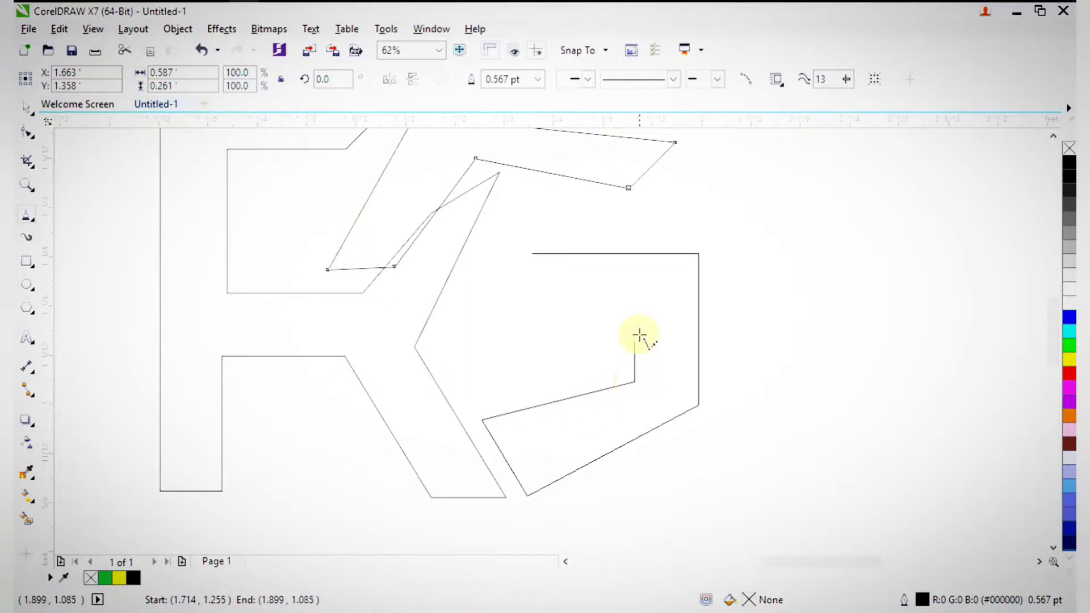
{"action": "left_click", "coordinate": [636, 321]}
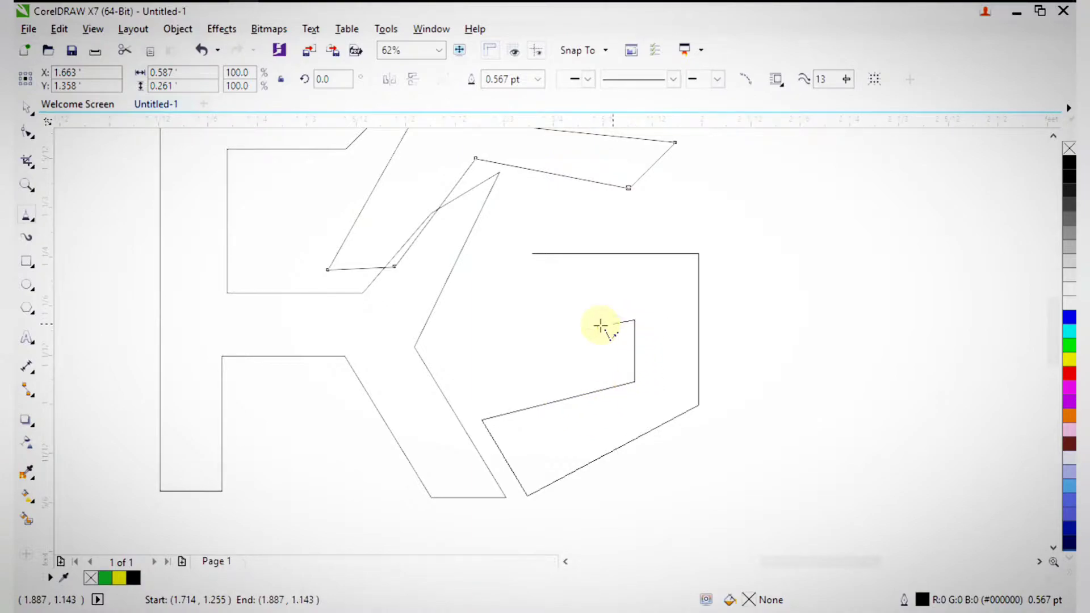
{"action": "left_click", "coordinate": [531, 320]}
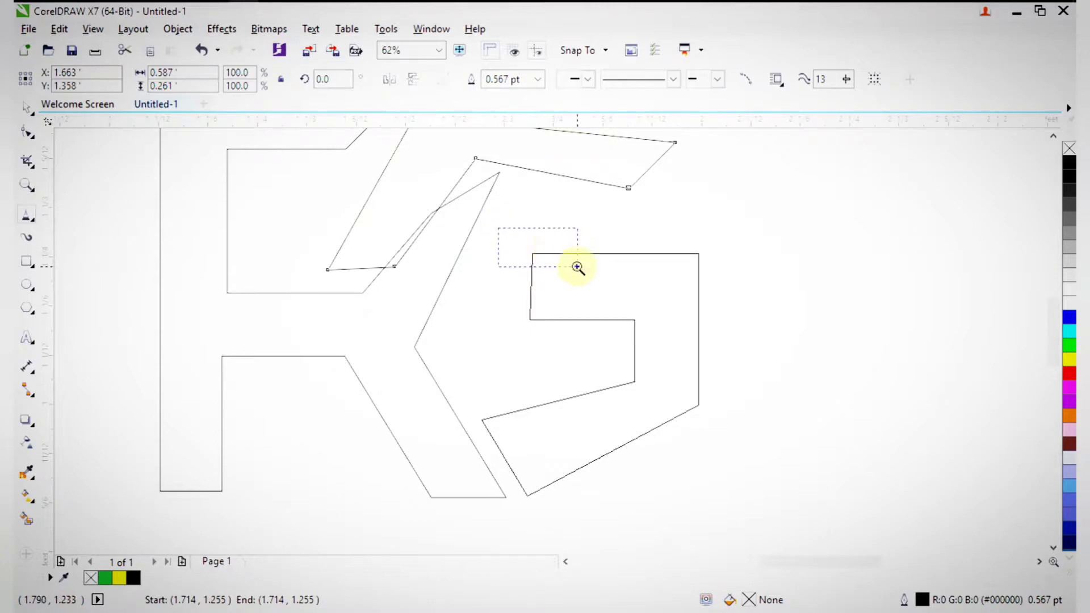
{"action": "scroll", "coordinate": [568, 267], "scroll_direction": "up", "scroll_amount": 4}
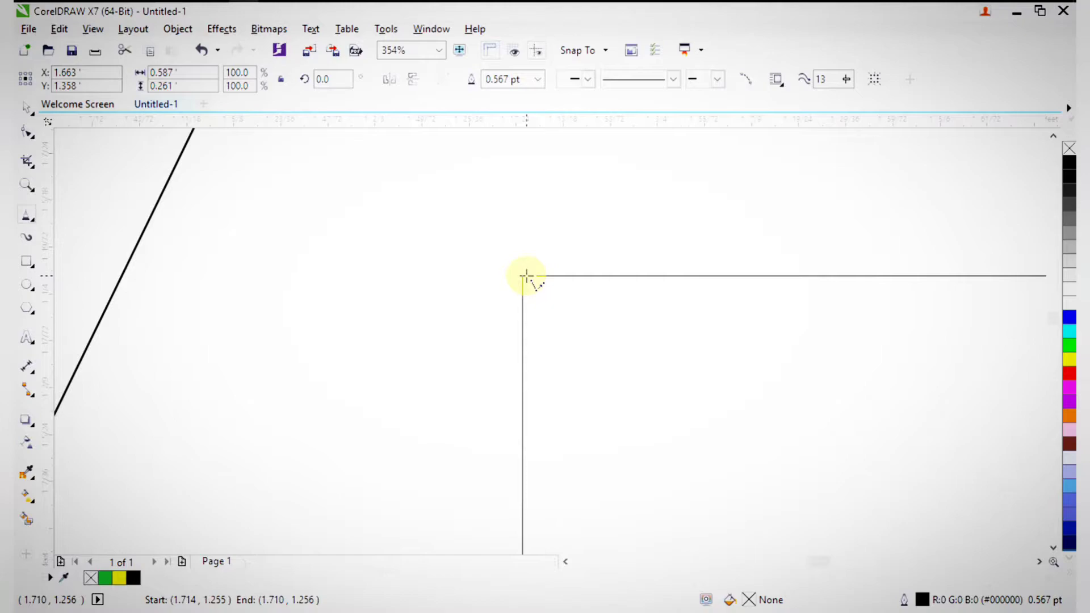
{"action": "left_click", "coordinate": [532, 276]}
Select all nodes of the G's lower hook and convert its segments to curves.
{"action": "scroll", "coordinate": [551, 299], "scroll_direction": "down", "scroll_amount": 3}
{"action": "key", "text": "F2"}
{"action": "scroll", "coordinate": [551, 317], "scroll_direction": "down", "scroll_amount": 2}
{"action": "left_click_drag", "start_coordinate": [416, 260], "coordinate": [665, 389]}
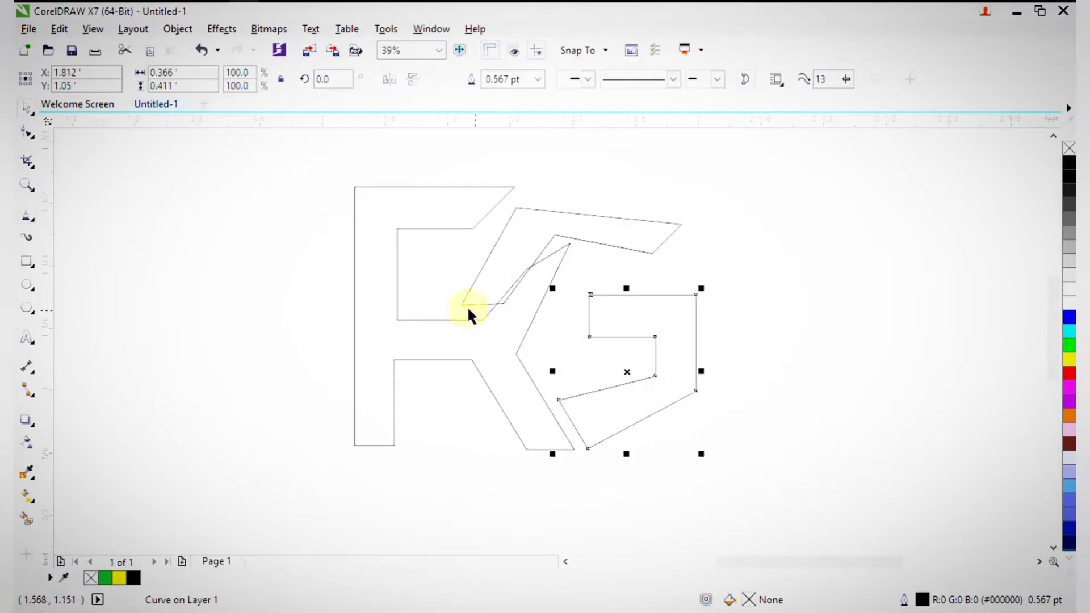
{"action": "scroll", "coordinate": [487, 317], "scroll_direction": "down", "scroll_amount": 1}
{"action": "left_click_drag", "start_coordinate": [356, 208], "coordinate": [625, 417]}
{"action": "scroll", "coordinate": [724, 427], "scroll_direction": "up", "scroll_amount": 2}
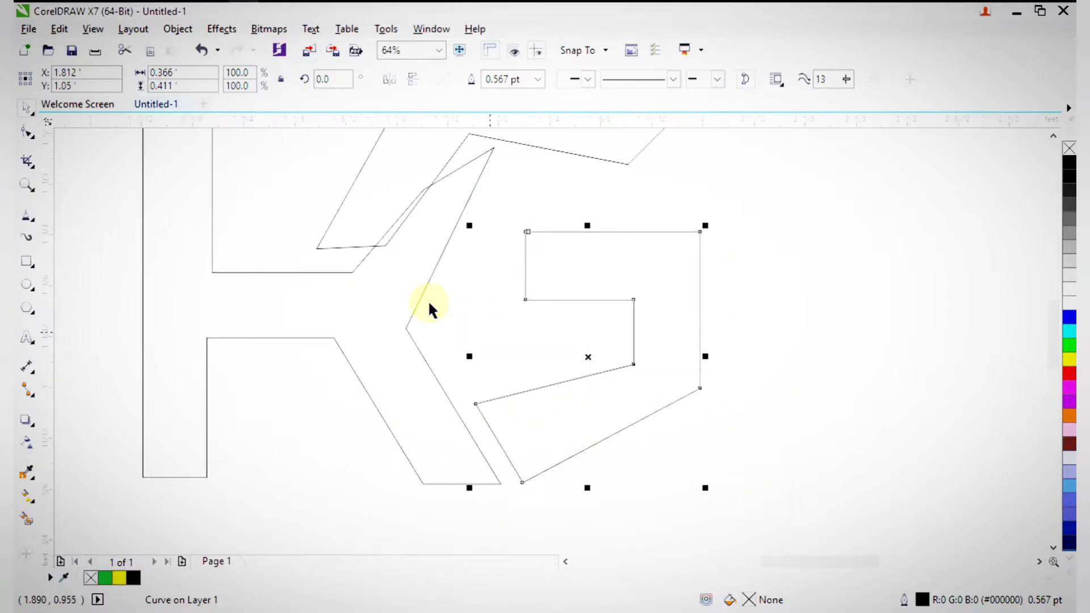
{"action": "left_click", "coordinate": [31, 136]}
{"action": "left_click_drag", "start_coordinate": [448, 298], "coordinate": [553, 489]}
{"action": "left_click_drag", "start_coordinate": [454, 146], "coordinate": [730, 495]}
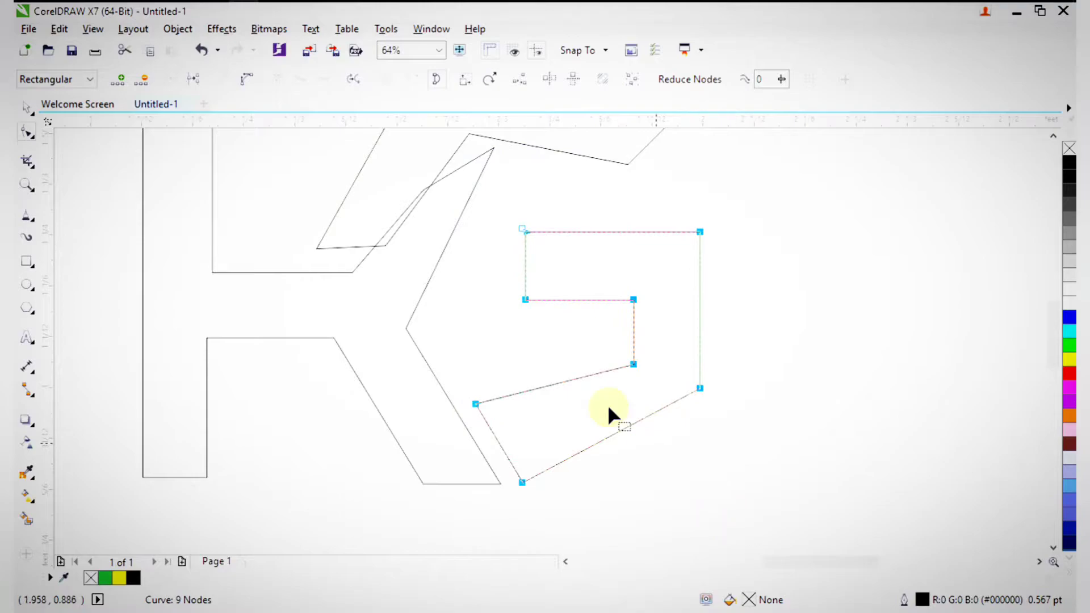
{"action": "left_click", "coordinate": [250, 85]}
Bend the lower outer and inner edges of the G's hook outward into rounded arcs.
{"action": "key", "text": "F2"}
{"action": "left_click_drag", "start_coordinate": [482, 285], "coordinate": [762, 476]}
{"action": "left_click_drag", "start_coordinate": [578, 435], "coordinate": [593, 494]}
{"action": "scroll", "coordinate": [568, 459], "scroll_direction": "down", "scroll_amount": 3}
{"action": "key", "text": "F2"}
{"action": "left_click_drag", "start_coordinate": [457, 286], "coordinate": [616, 521]}
{"action": "left_click_drag", "start_coordinate": [535, 390], "coordinate": [544, 404]}
{"action": "key", "text": "space"}
Select all nodes of the G's upper stroke and convert its segments to curves.
{"action": "scroll", "coordinate": [547, 400], "scroll_direction": "down", "scroll_amount": 2}
{"action": "key", "text": "F2"}
{"action": "left_click_drag", "start_coordinate": [383, 225], "coordinate": [612, 388]}
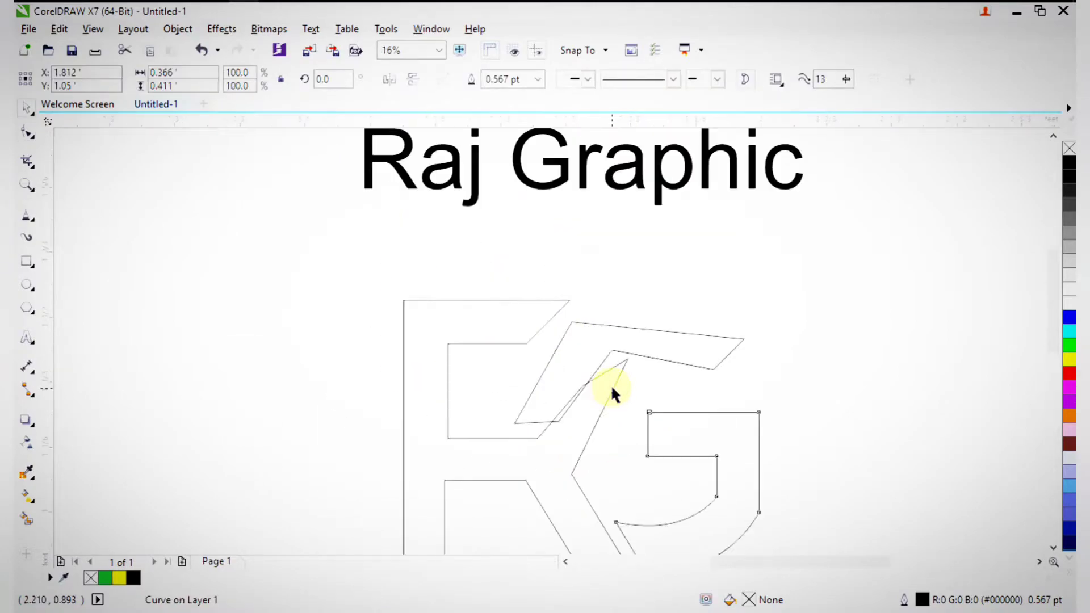
{"action": "double_click", "coordinate": [590, 322]}
{"action": "left_click_drag", "start_coordinate": [720, 457], "coordinate": [770, 458]}
{"action": "left_click", "coordinate": [247, 79]}
Bend the long outer and inner edges of the G's upper stroke into a rounded arch.
{"action": "key", "text": "F2"}
{"action": "left_click_drag", "start_coordinate": [350, 167], "coordinate": [752, 446]}
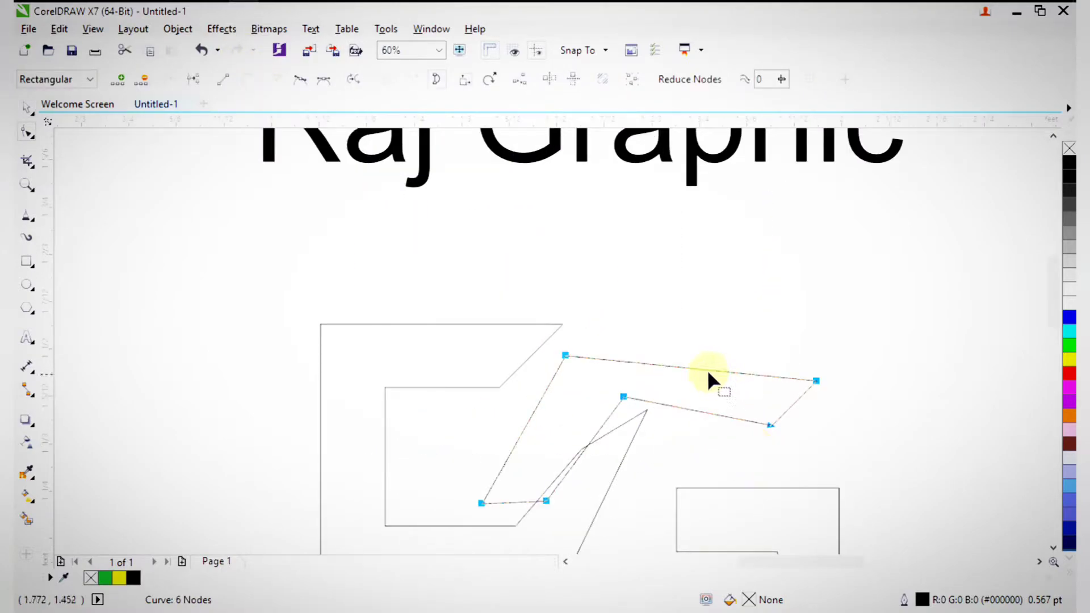
{"action": "left_click_drag", "start_coordinate": [701, 365], "coordinate": [700, 319]}
{"action": "left_click_drag", "start_coordinate": [528, 419], "coordinate": [506, 412]}
{"action": "left_click_drag", "start_coordinate": [595, 434], "coordinate": [582, 426]}
{"action": "left_click_drag", "start_coordinate": [704, 411], "coordinate": [705, 390]}
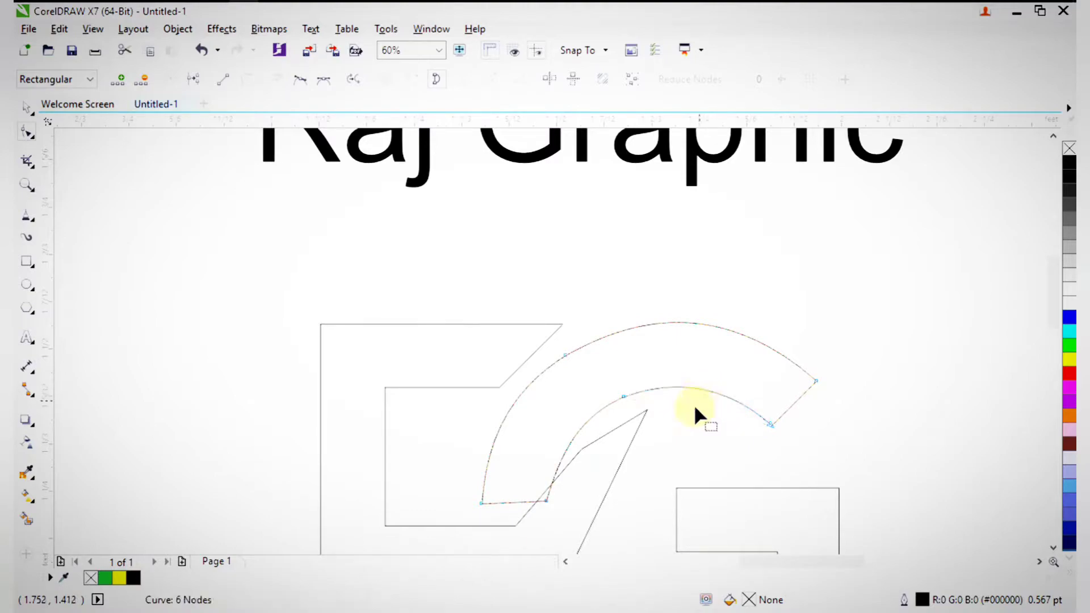
{"action": "key", "text": "space"}
Delete the middle nodes on the inner and outer edges of the G's upper arch.
{"action": "scroll", "coordinate": [663, 434], "scroll_direction": "down", "scroll_amount": 3}
{"action": "key", "text": "F2"}
{"action": "left_click_drag", "start_coordinate": [501, 325], "coordinate": [724, 503]}
{"action": "left_click_drag", "start_coordinate": [548, 259], "coordinate": [726, 421]}
{"action": "key", "text": "F10"}
{"action": "left_click", "coordinate": [580, 355]}
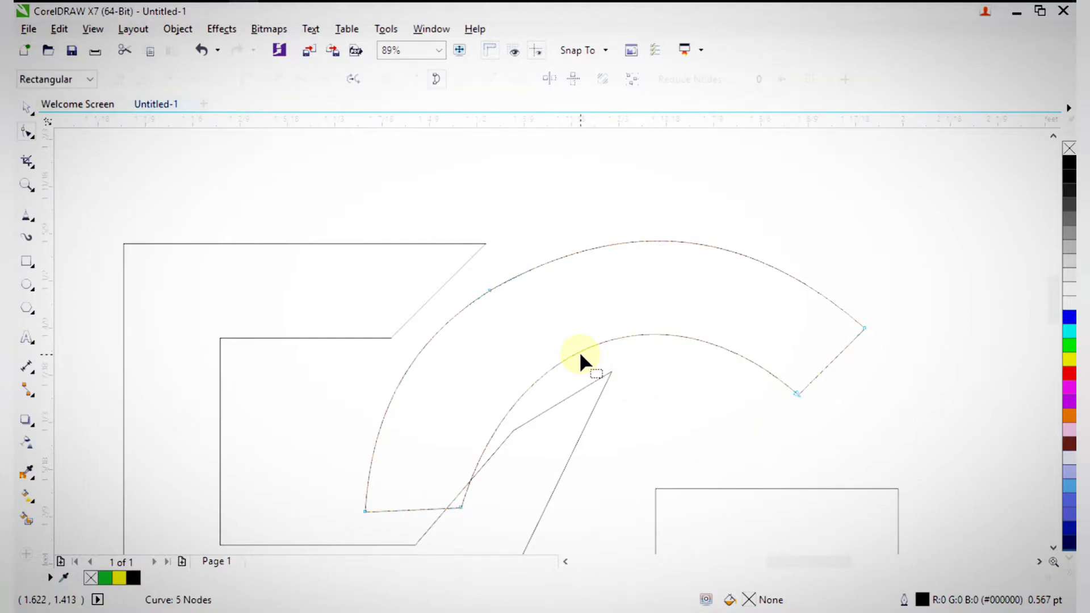
{"action": "double_click", "coordinate": [487, 290]}
{"action": "key", "text": "space"}
Select all nodes of the R outline and convert its segments to curves.
{"action": "scroll", "coordinate": [496, 321], "scroll_direction": "down", "scroll_amount": 2}
{"action": "key", "text": "F2"}
{"action": "left_click_drag", "start_coordinate": [333, 250], "coordinate": [593, 569]}
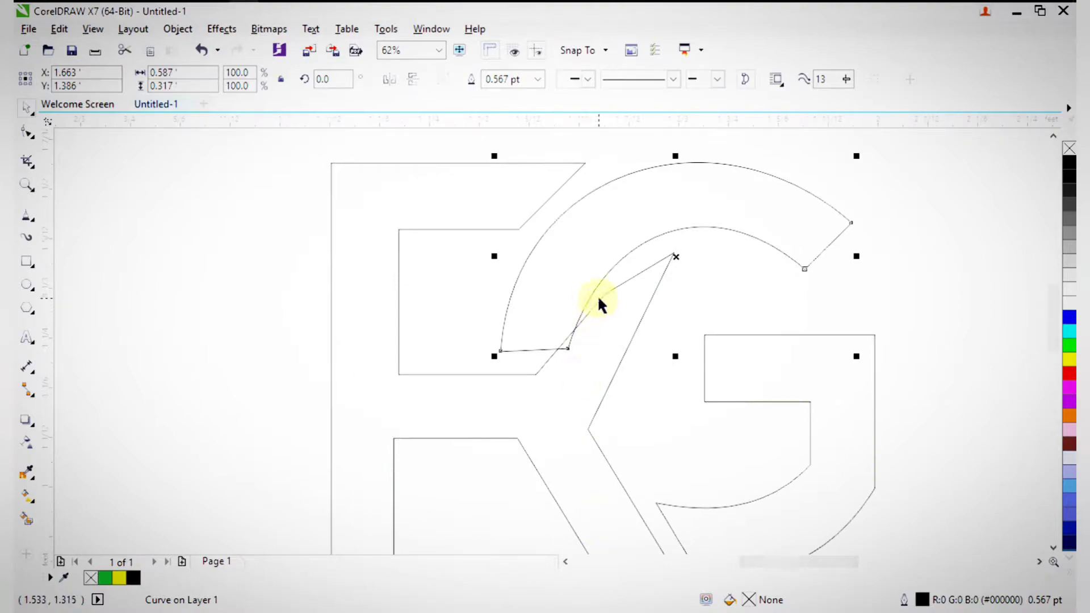
{"action": "key", "text": "F10"}
{"action": "scroll", "coordinate": [517, 282], "scroll_direction": "down", "scroll_amount": 3}
{"action": "left_click_drag", "start_coordinate": [442, 228], "coordinate": [684, 408]}
{"action": "key", "text": "F2"}
{"action": "left_click_drag", "start_coordinate": [358, 193], "coordinate": [657, 433]}
{"action": "key", "text": "F2"}
{"action": "left_click_drag", "start_coordinate": [573, 214], "coordinate": [763, 419]}
{"action": "key", "text": "F2"}
{"action": "left_click_drag", "start_coordinate": [524, 214], "coordinate": [727, 600]}
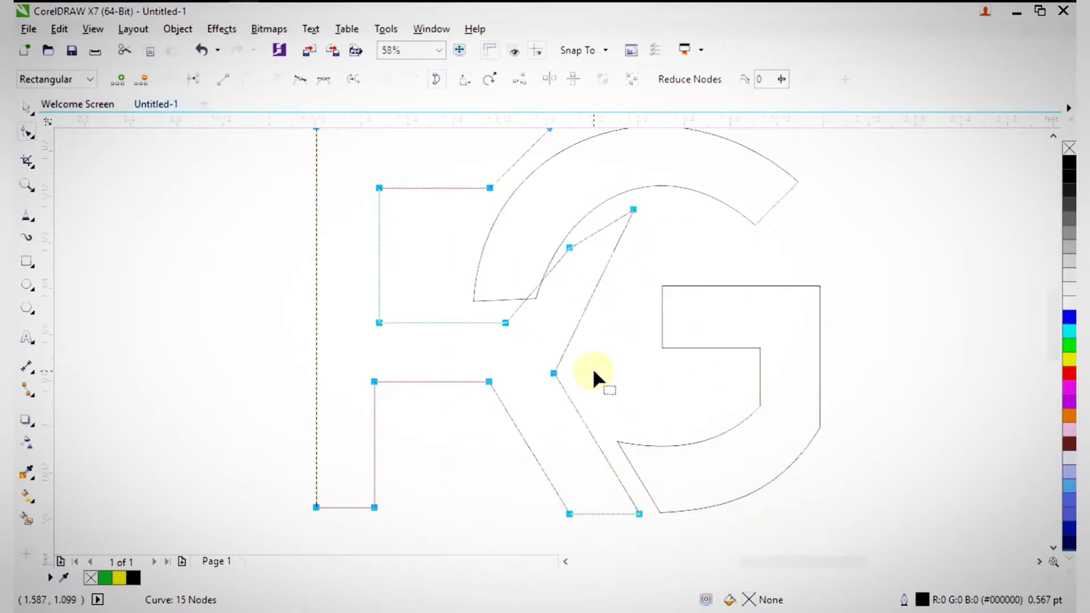
Bend the inner and outer edges of the R's bowl into smooth curves following the G's arch.
{"action": "left_click", "coordinate": [531, 294]}
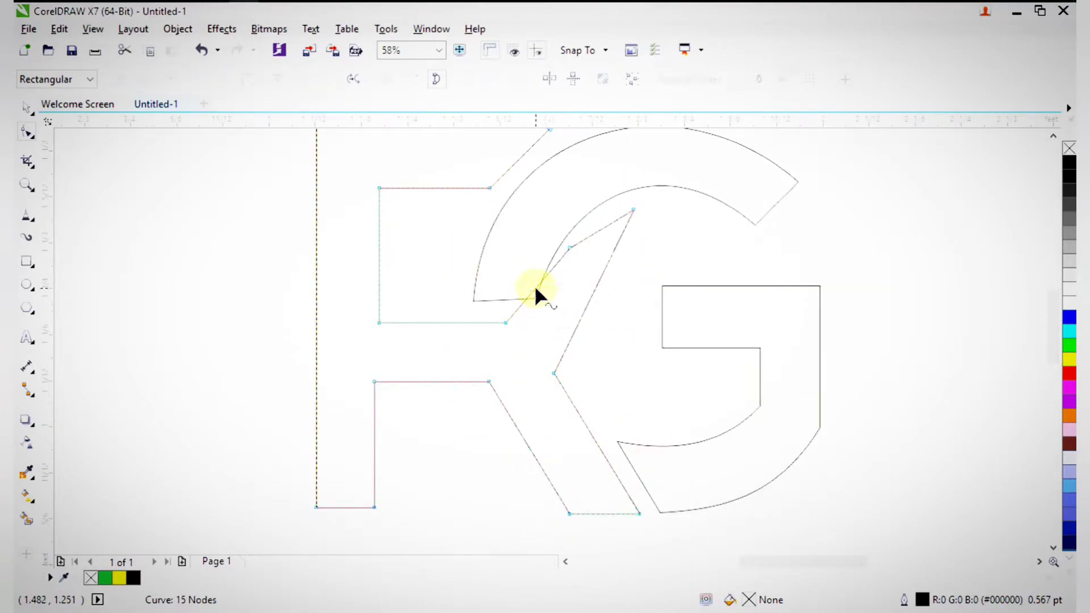
{"action": "mouse_move", "coordinate": [536, 289]}
{"action": "left_mouse_down"}
{"action": "mouse_move", "coordinate": [559, 308]}
{"action": "mouse_move", "coordinate": [618, 311]}
{"action": "left_mouse_up"}
{"action": "key", "text": "F3"}
{"action": "key", "text": "F2"}
{"action": "left_click_drag", "start_coordinate": [517, 219], "coordinate": [636, 311]}
{"action": "key", "text": "F2"}
{"action": "left_click_drag", "start_coordinate": [463, 250], "coordinate": [606, 454]}
{"action": "left_click_drag", "start_coordinate": [571, 376], "coordinate": [555, 369]}
{"action": "key", "text": "space"}
{"action": "key", "text": "F3"}
{"action": "key", "text": "F2"}
{"action": "left_click_drag", "start_coordinate": [464, 331], "coordinate": [606, 556]}
{"action": "left_click", "coordinate": [862, 441]}
{"action": "key", "text": "F3"}
{"action": "key", "text": "F2"}
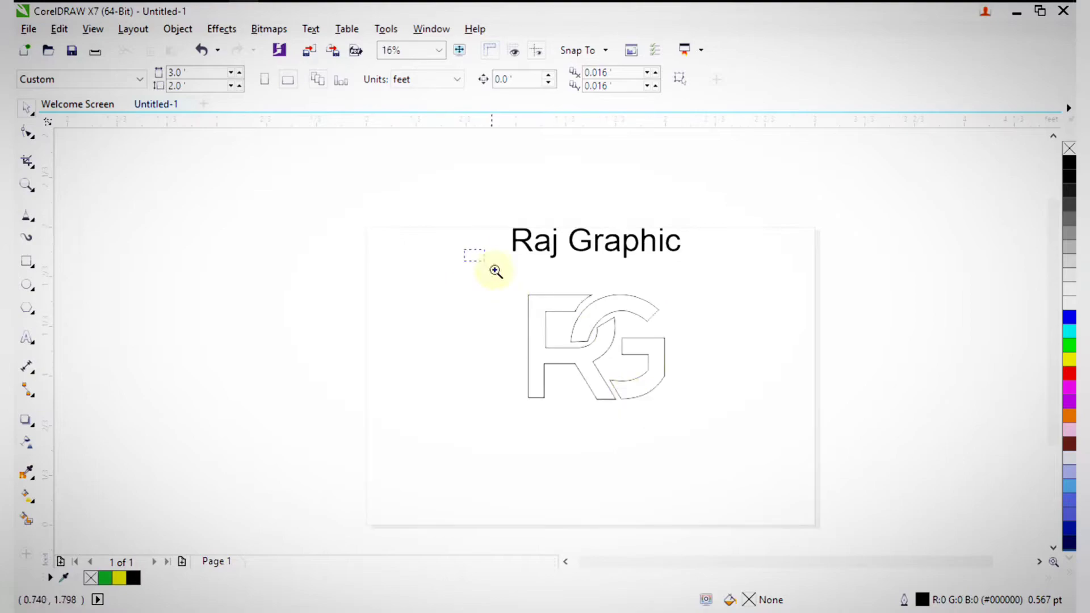
Fill the R shape with the green document colour, RGB 58, 178, 70.
{"action": "left_click_drag", "start_coordinate": [470, 254], "coordinate": [655, 459]}
{"action": "key", "text": "F2"}
{"action": "left_click_drag", "start_coordinate": [408, 168], "coordinate": [851, 568]}
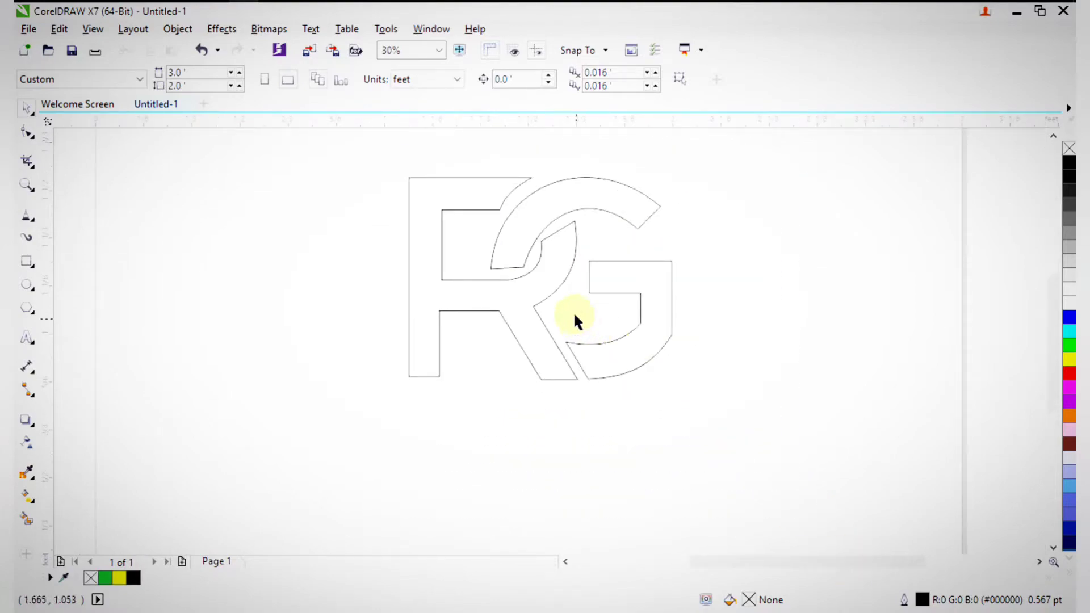
{"action": "left_click", "coordinate": [535, 304]}
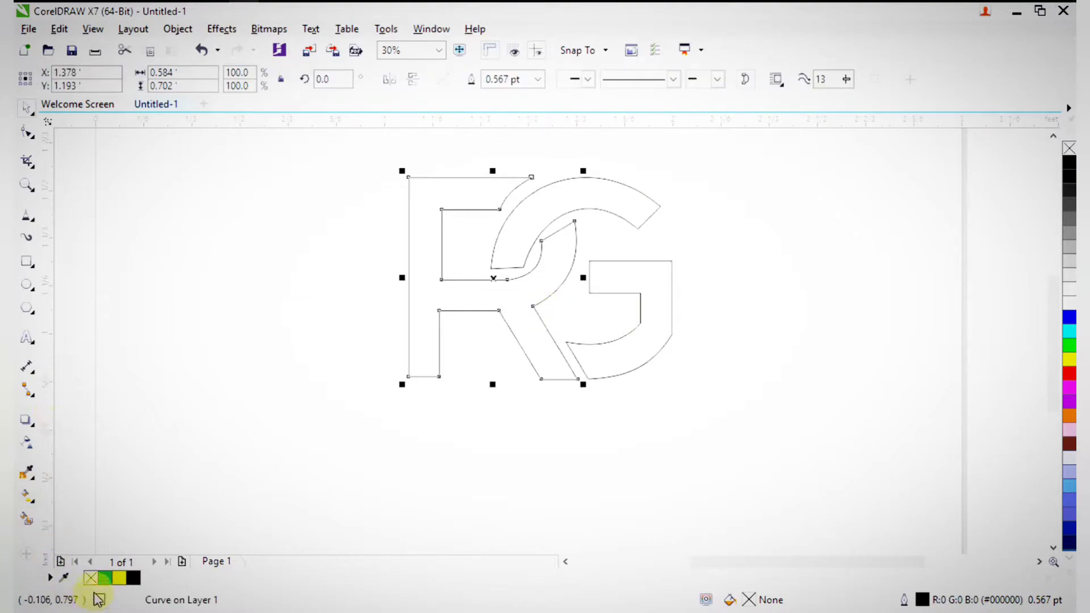
{"action": "left_click", "coordinate": [104, 578]}
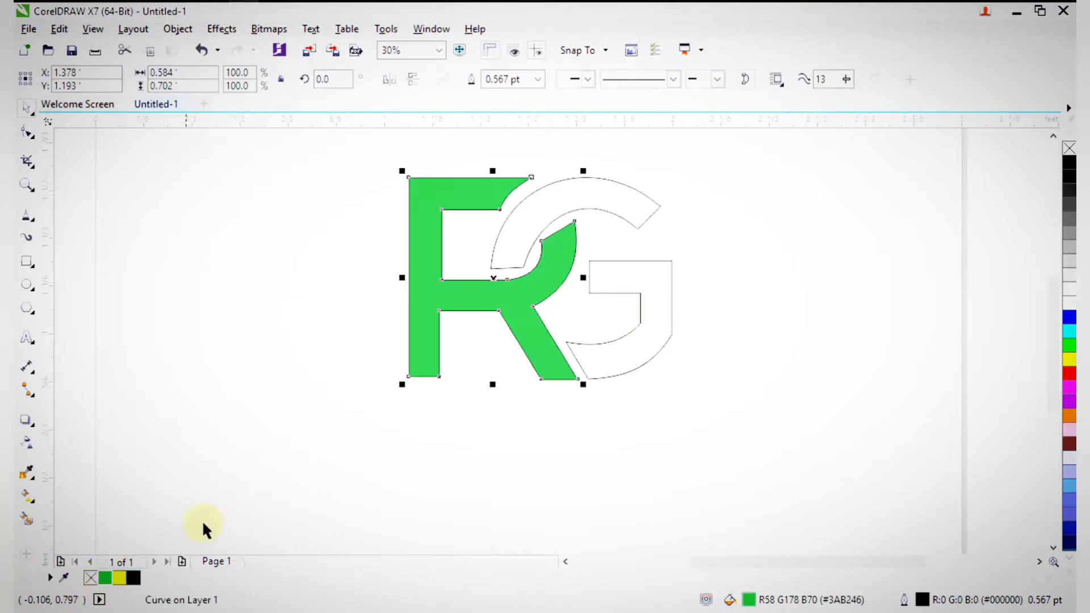
{"action": "left_click", "coordinate": [557, 212]}
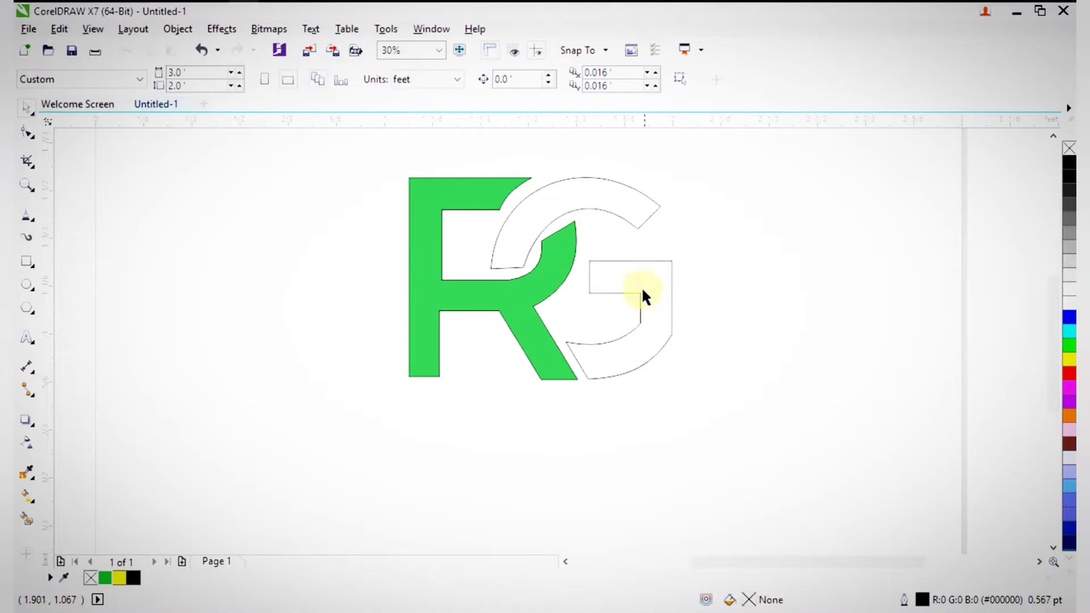
Fill both parts of the G, the upper arch and the lower hook, with the yellow document colour.
{"action": "left_click", "coordinate": [640, 261]}
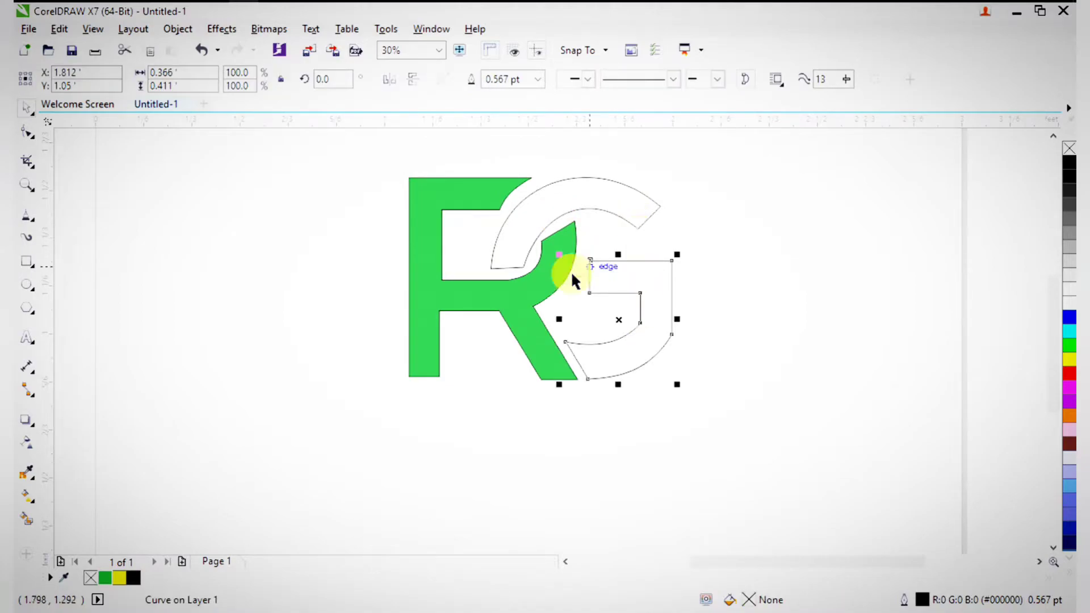
{"action": "left_click", "coordinate": [661, 212], "text": "shift"}
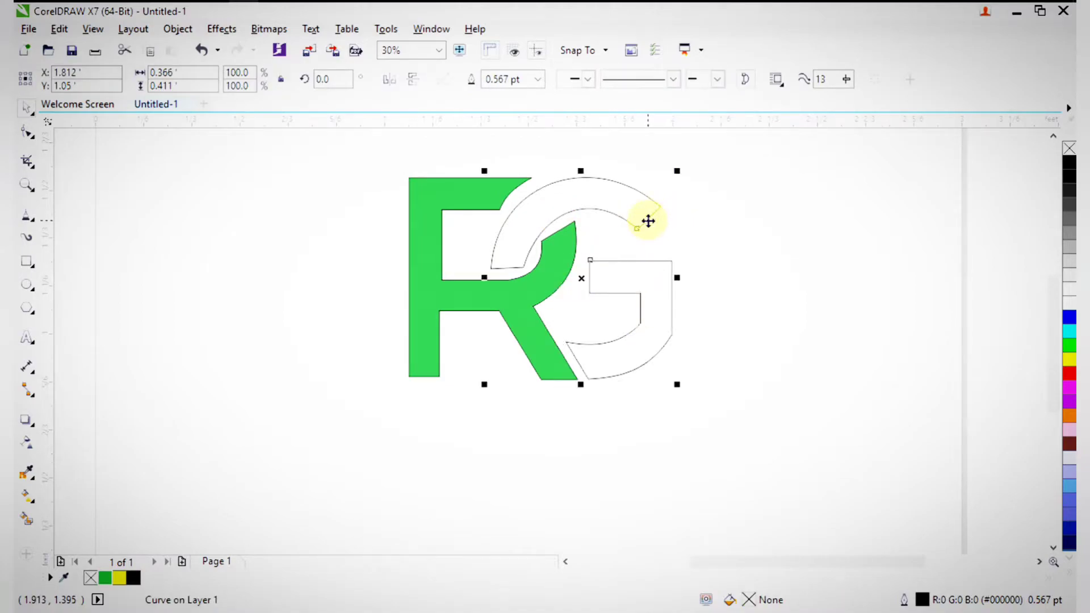
{"action": "left_click", "coordinate": [117, 580]}
{"action": "left_click", "coordinate": [203, 332]}
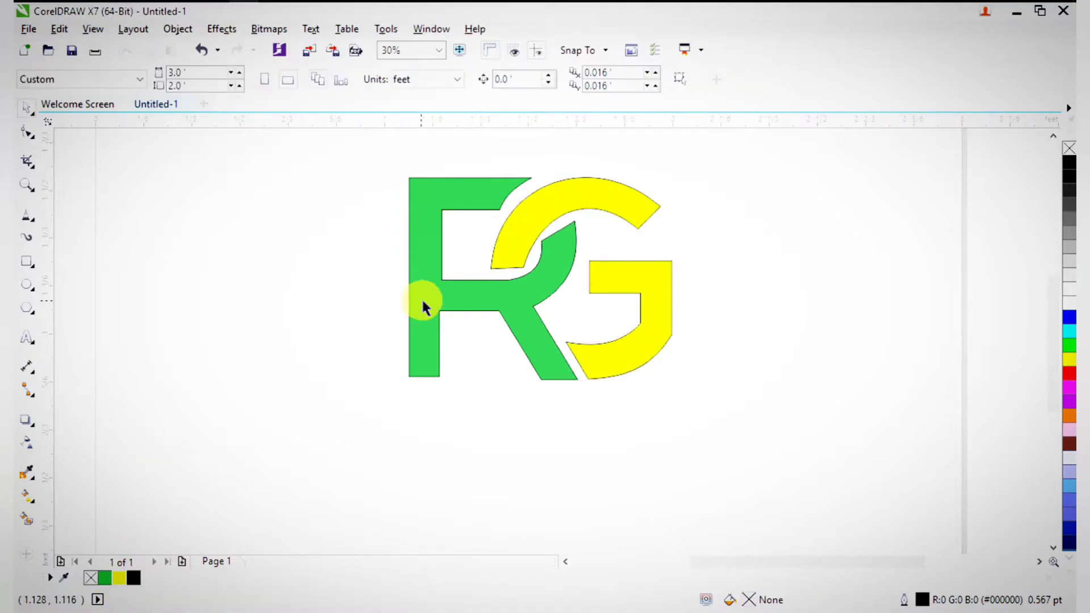
Remove the outlines from the R and both G shapes.
{"action": "key", "text": "F3"}
{"action": "key", "text": "F2"}
{"action": "left_click_drag", "start_coordinate": [373, 180], "coordinate": [599, 371]}
{"action": "left_click_drag", "start_coordinate": [343, 166], "coordinate": [724, 428]}
{"action": "scroll", "coordinate": [512, 299], "scroll_direction": "down", "scroll_amount": 1}
{"action": "left_click_drag", "start_coordinate": [309, 195], "coordinate": [606, 358]}
{"action": "scroll", "coordinate": [606, 358], "scroll_direction": "up", "scroll_amount": 3}
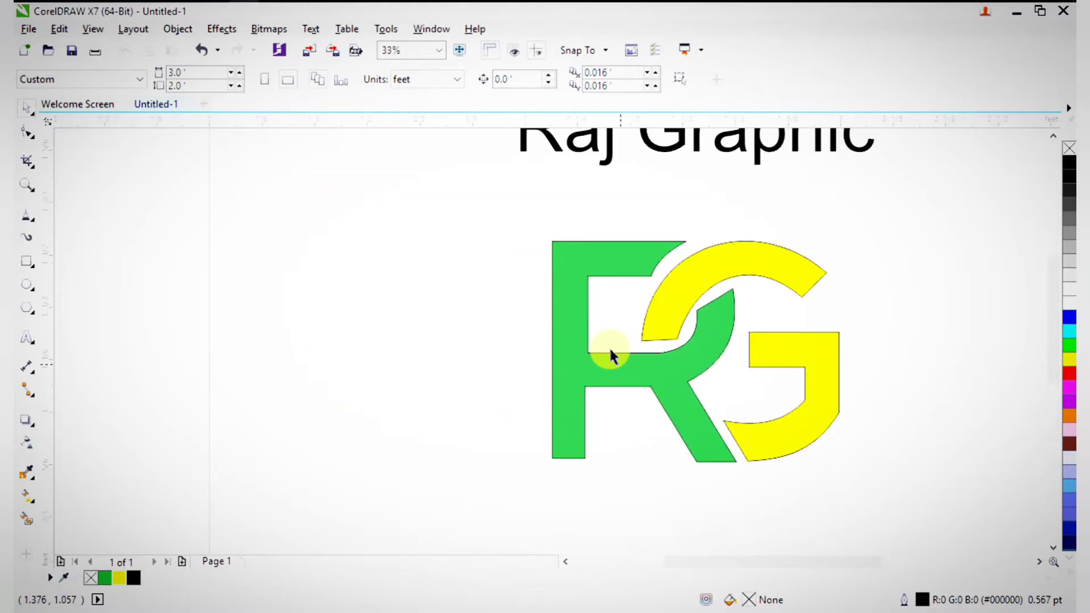
{"action": "left_click_drag", "start_coordinate": [487, 179], "coordinate": [891, 522]}
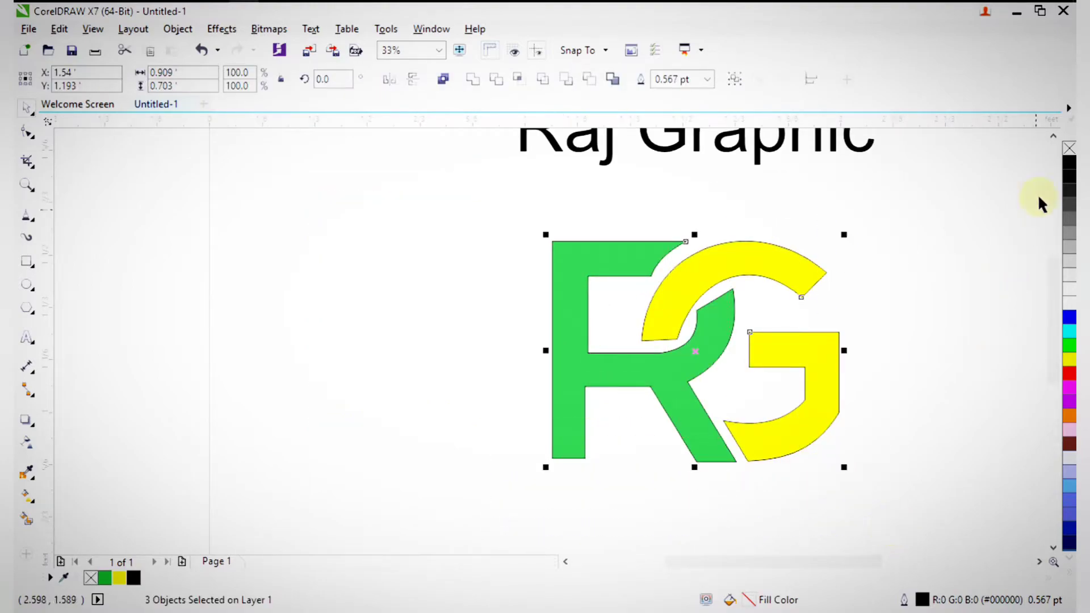
{"action": "right_click", "coordinate": [1068, 149]}
{"action": "key", "text": "Escape"}
Add a one-step outward contour to the green R with an offset of about 0.018 feet.
{"action": "key", "text": "z"}
{"action": "left_click_drag", "start_coordinate": [456, 189], "coordinate": [872, 532]}
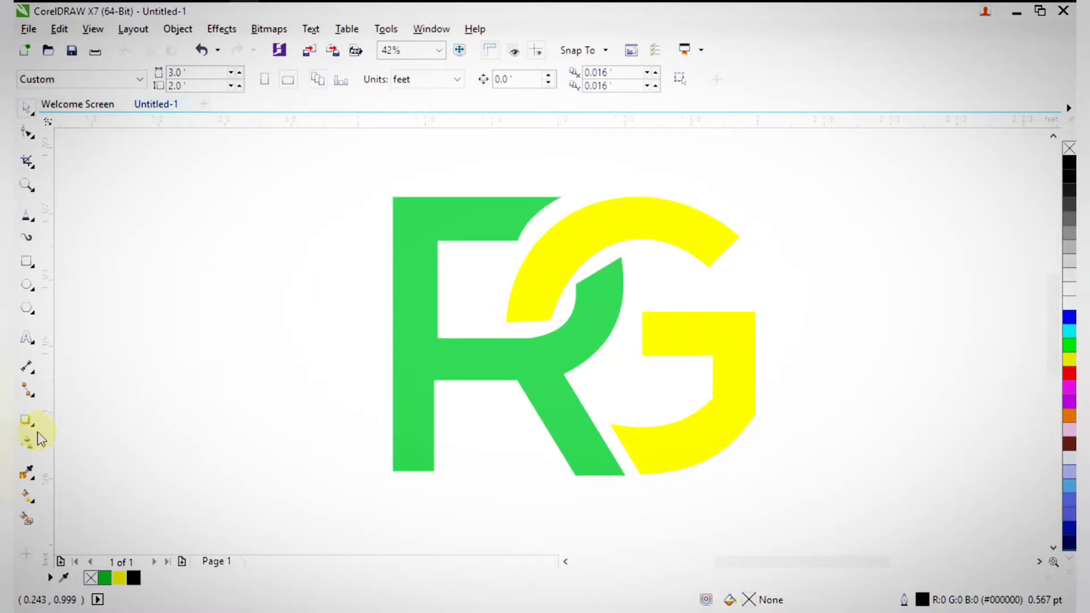
{"action": "left_click", "coordinate": [418, 360]}
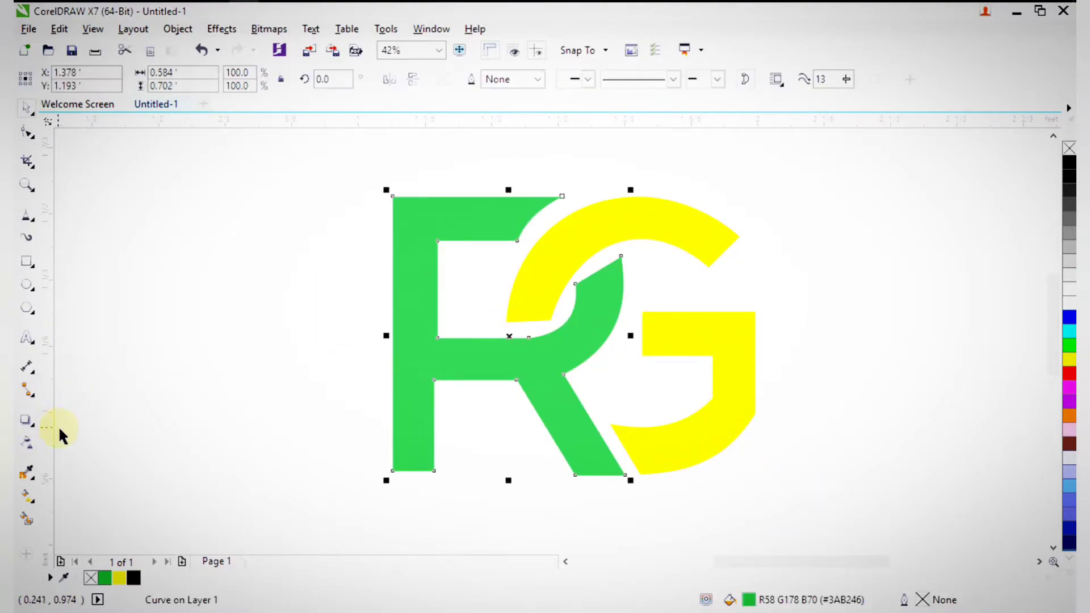
{"action": "left_click", "coordinate": [30, 423]}
{"action": "left_click", "coordinate": [90, 438]}
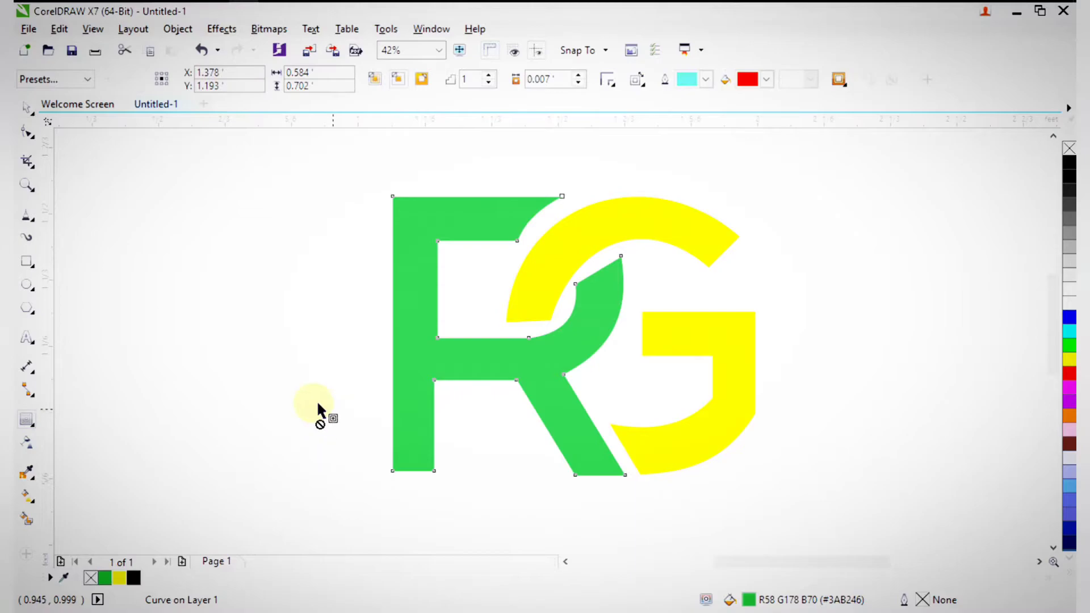
{"action": "left_click_drag", "start_coordinate": [501, 385], "coordinate": [386, 369]}
{"action": "key", "text": "Return"}
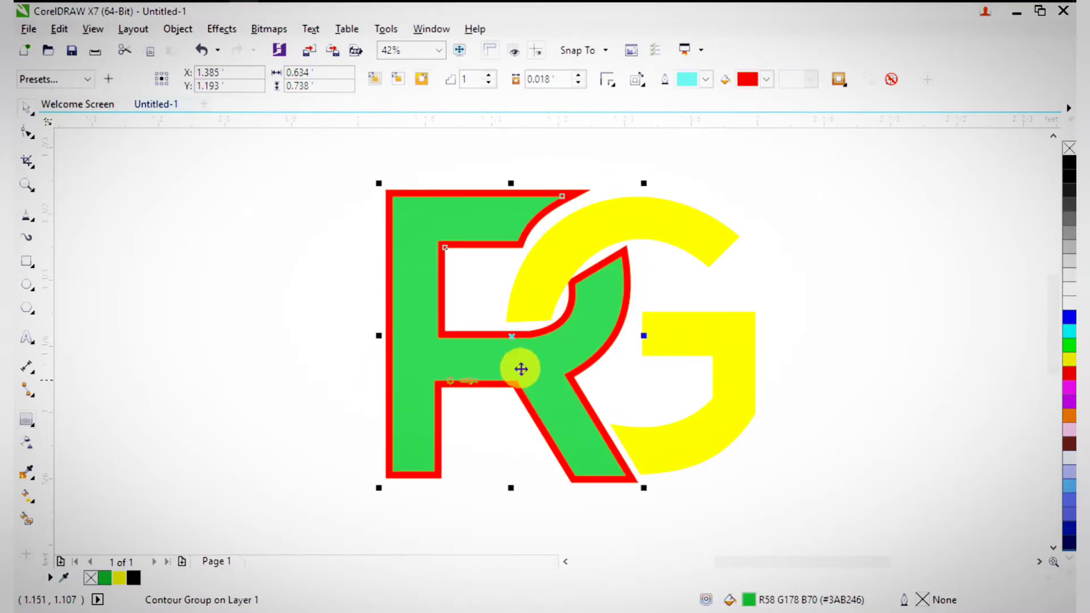
Break the R's contour group apart into separate shapes.
{"action": "right_click", "coordinate": [630, 282]}
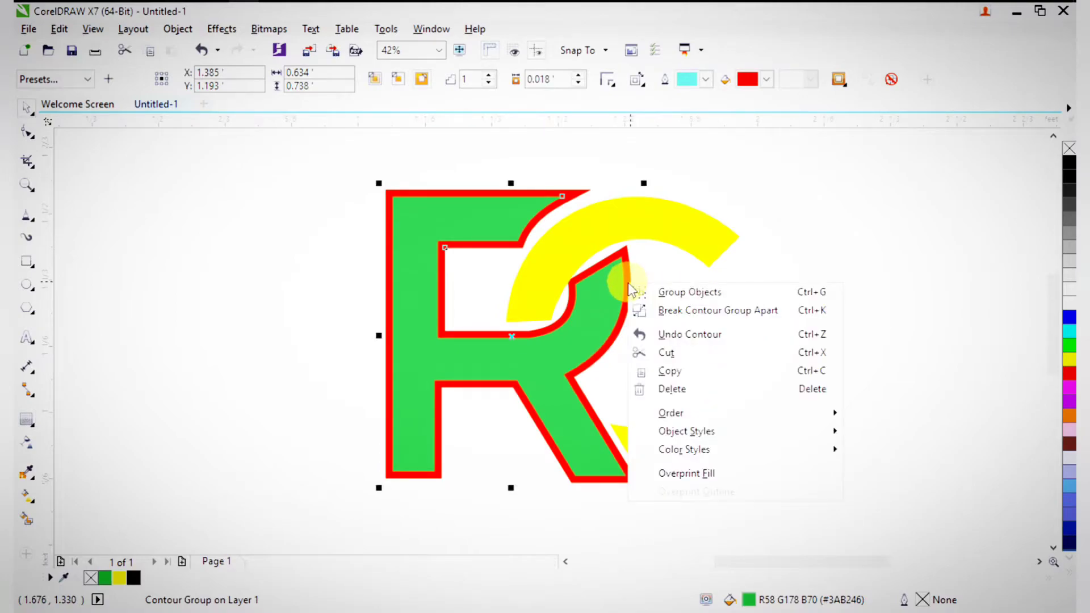
{"action": "left_click", "coordinate": [653, 310]}
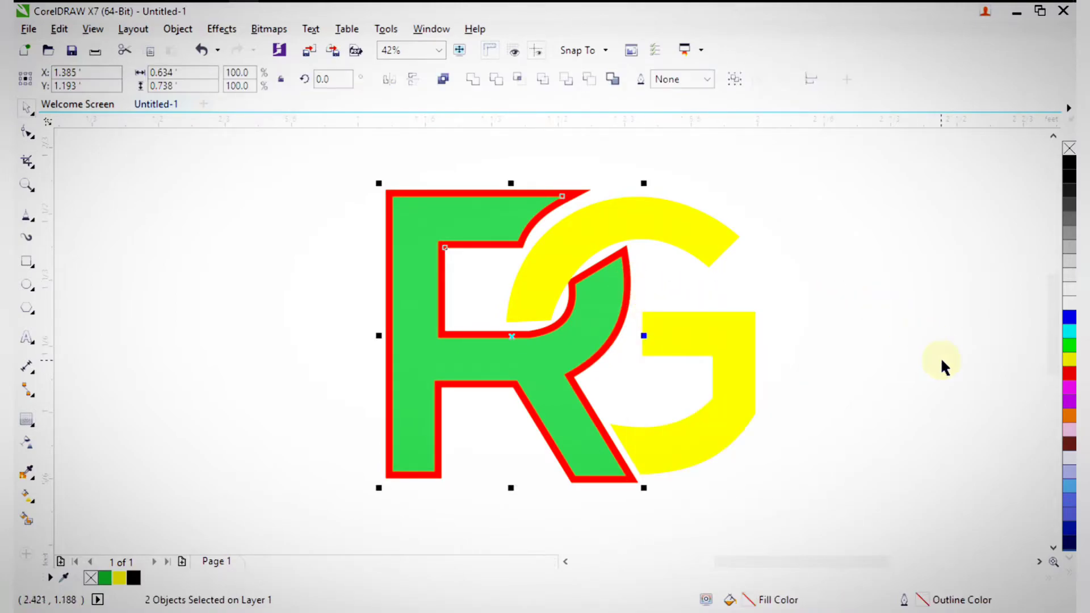
{"action": "left_click", "coordinate": [734, 277]}
Recolour the contour shape behind the R, trying several palette greens and settling on RGB 51, 204, 51 (#33CC33).
{"action": "left_click", "coordinate": [626, 257]}
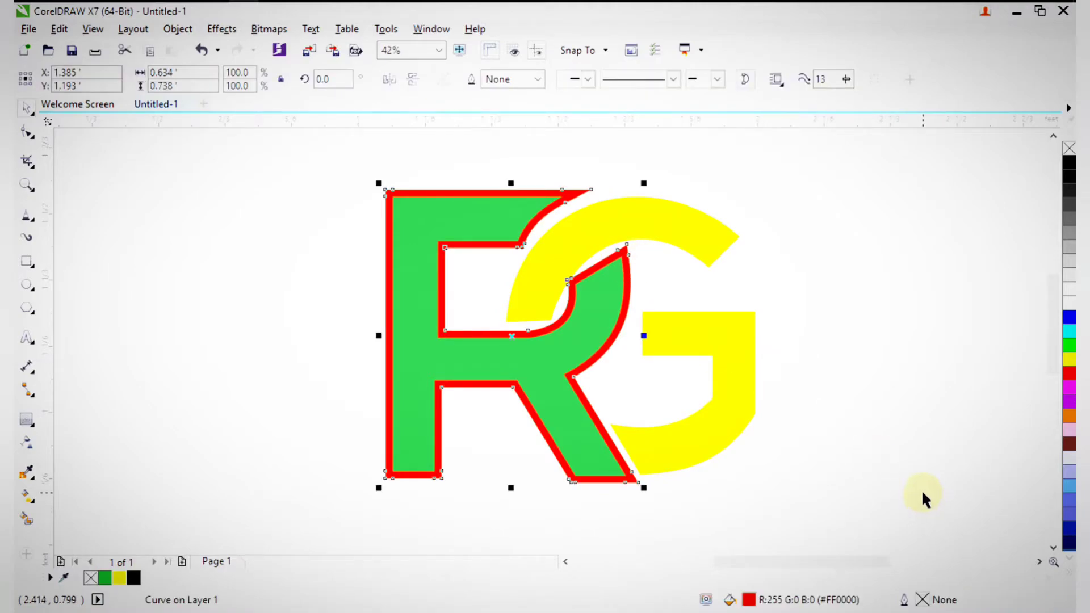
{"action": "left_click", "coordinate": [1070, 573]}
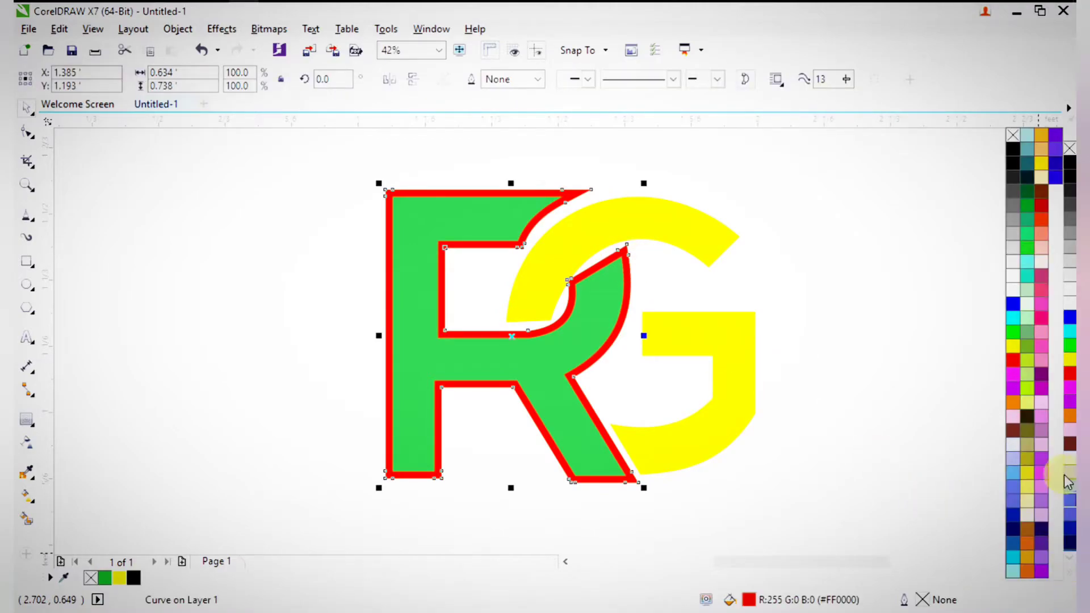
{"action": "left_click", "coordinate": [1024, 391]}
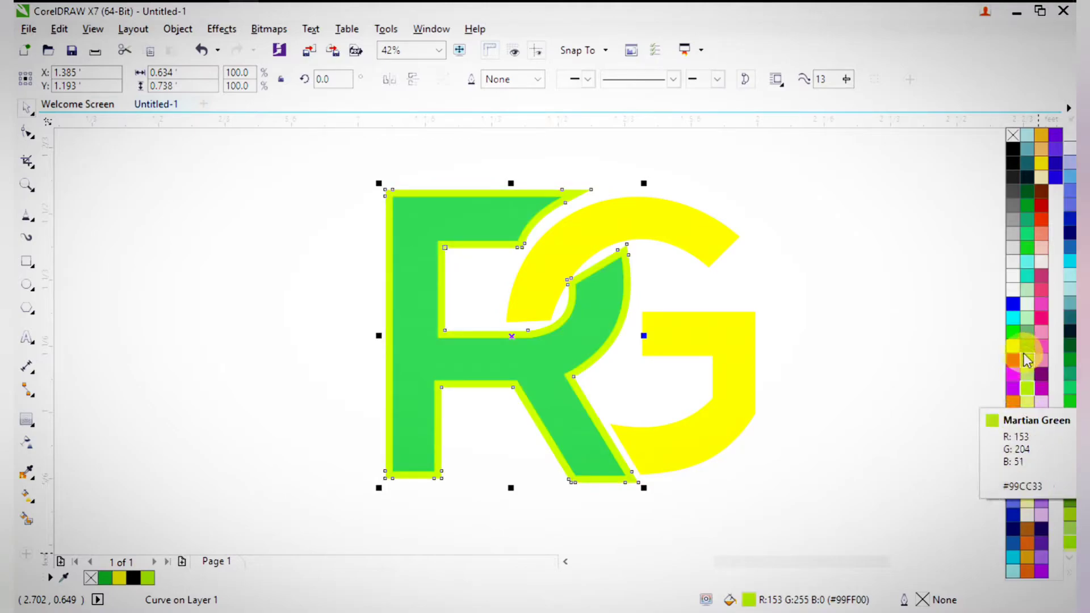
{"action": "left_click", "coordinate": [1028, 318]}
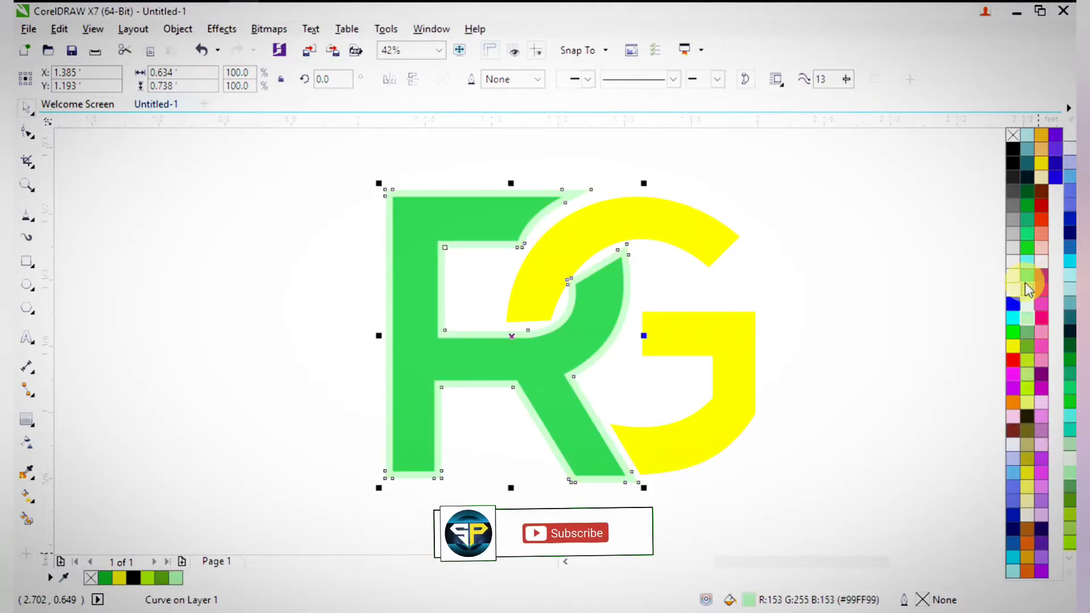
{"action": "left_click", "coordinate": [1030, 247]}
{"action": "left_click", "coordinate": [1031, 234]}
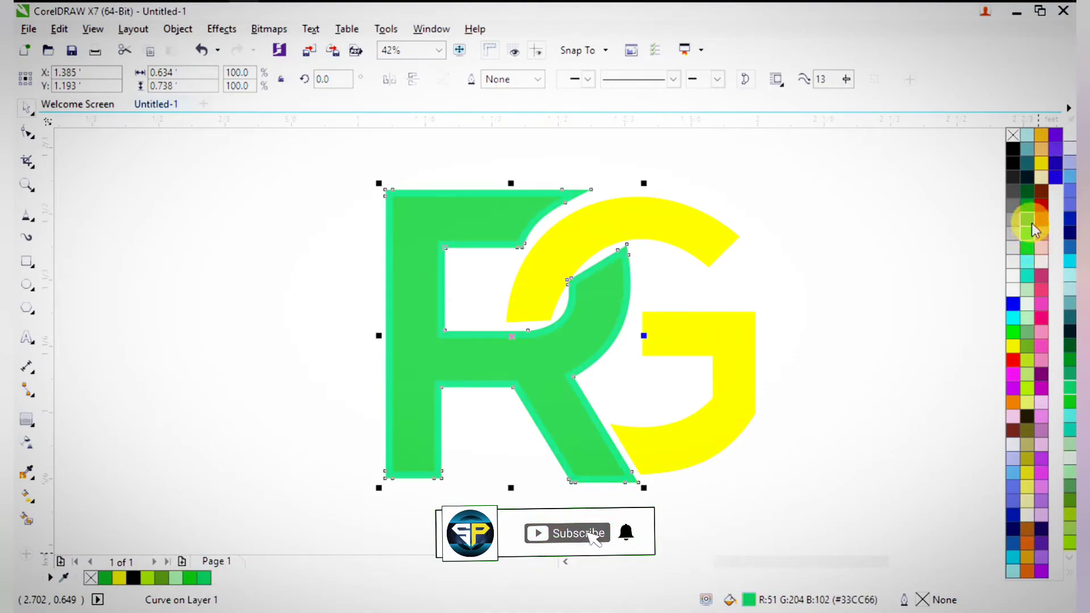
{"action": "left_click", "coordinate": [1031, 248]}
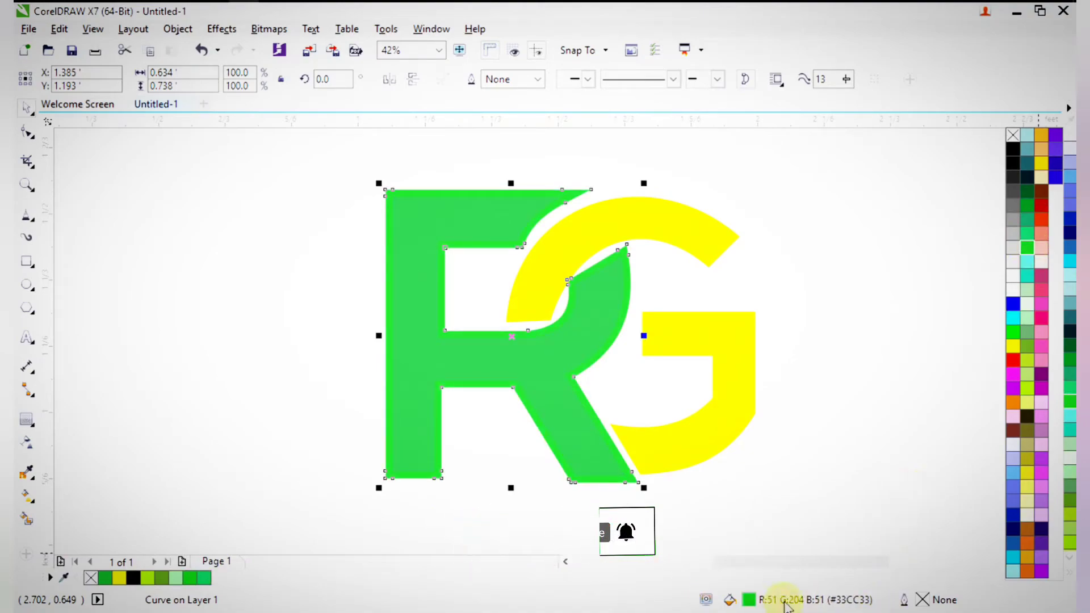
Darken the contour shape's fill to a deep green, RGB 13, 133, 13.
{"action": "left_click", "coordinate": [751, 601]}
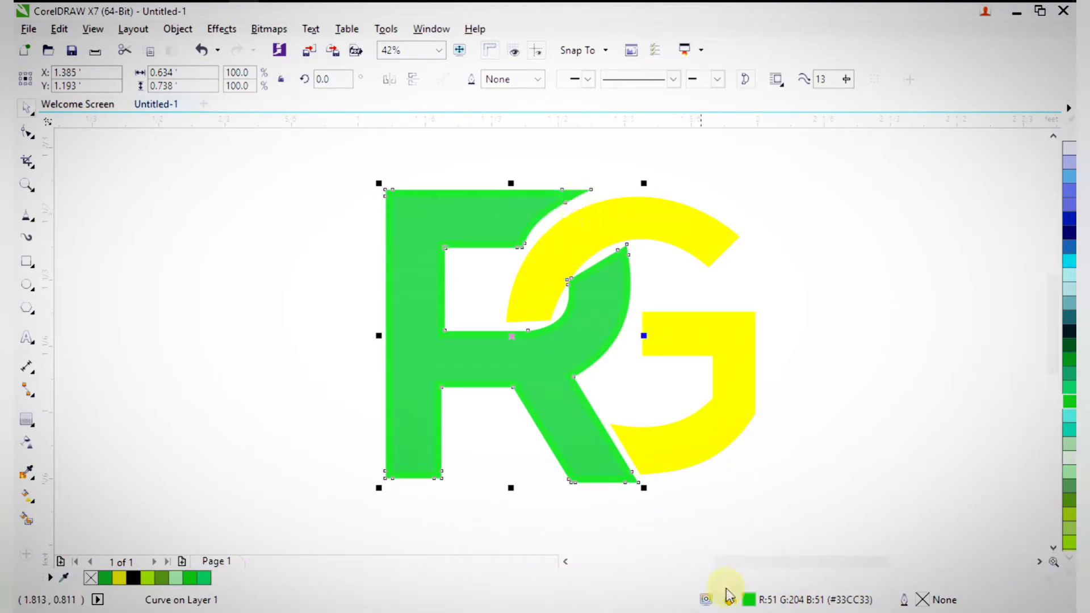
{"action": "double_click", "coordinate": [749, 602]}
{"action": "left_click_drag", "start_coordinate": [661, 301], "coordinate": [732, 340]}
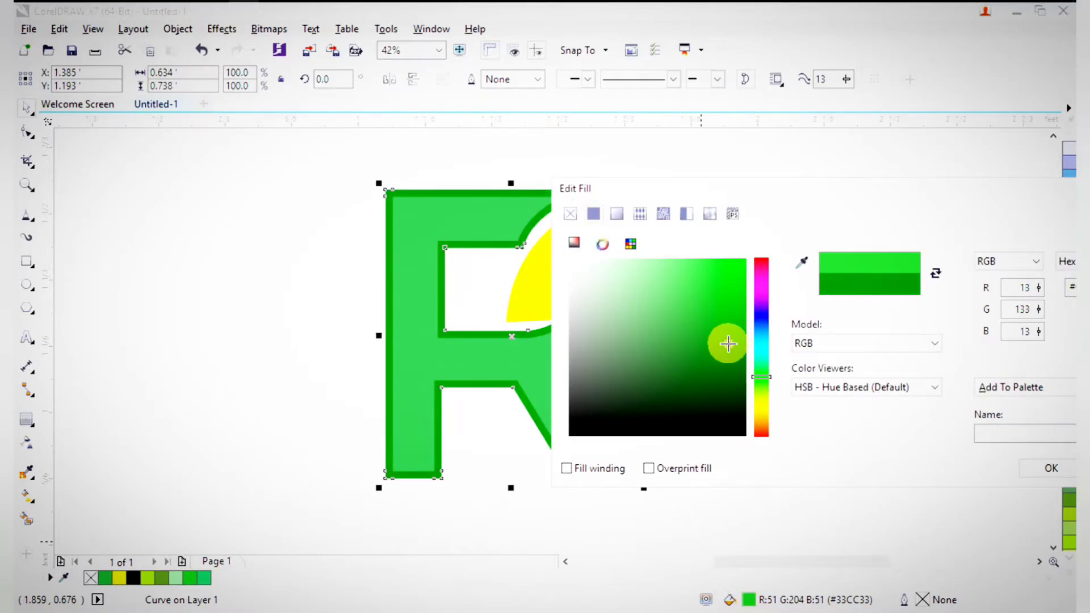
{"action": "left_click", "coordinate": [1052, 468]}
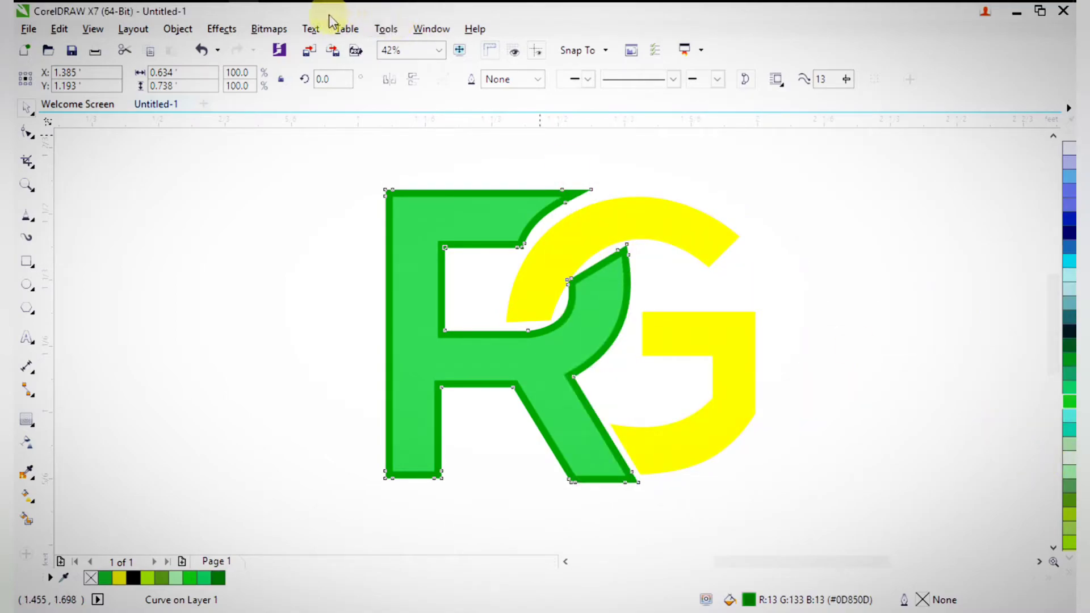
Convert the dark green contour shape to a 300 dpi RGB bitmap with anti-aliasing and a transparent background.
{"action": "left_click", "coordinate": [271, 28]}
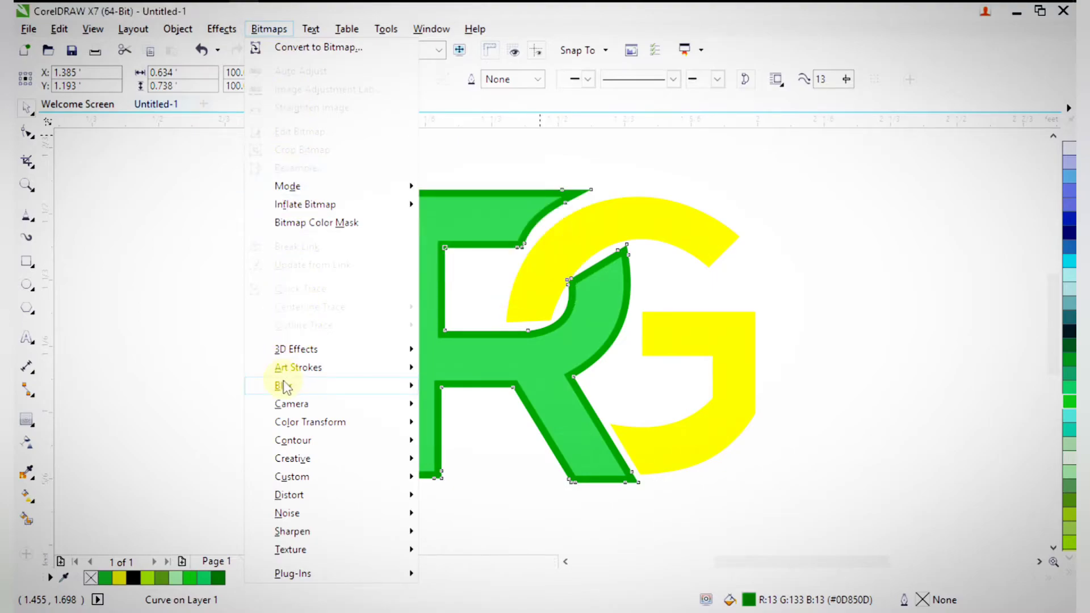
{"action": "left_click", "coordinate": [298, 49]}
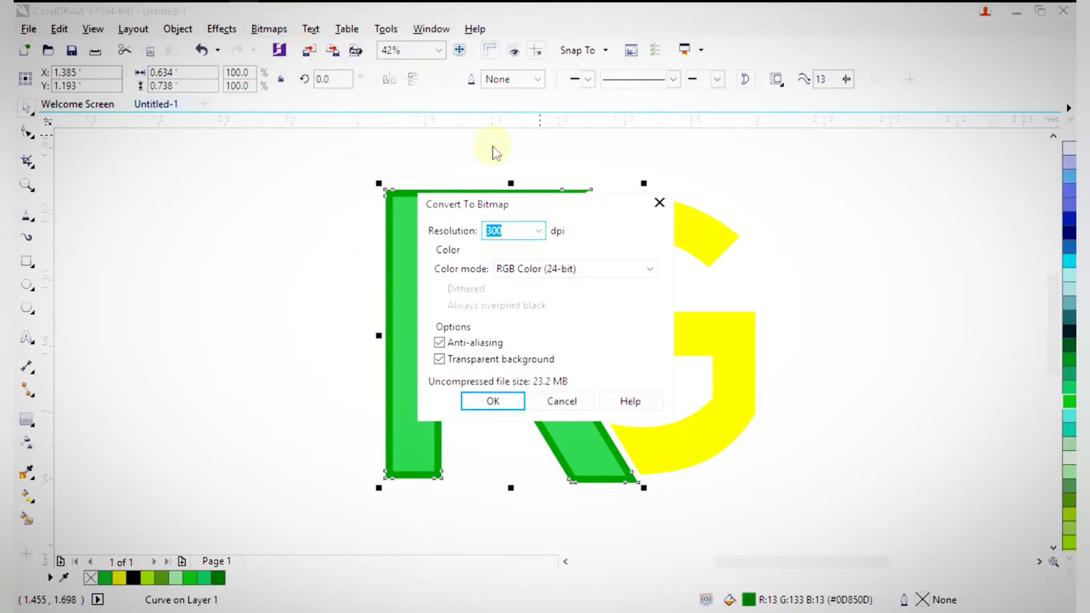
{"action": "left_click", "coordinate": [507, 403]}
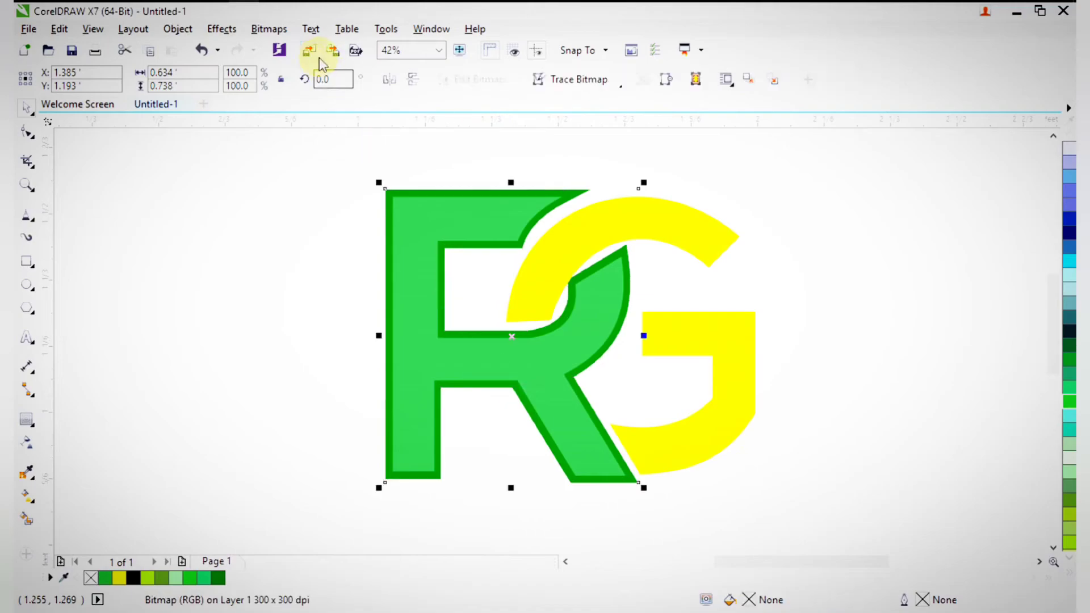
{"action": "left_click", "coordinate": [269, 29]}
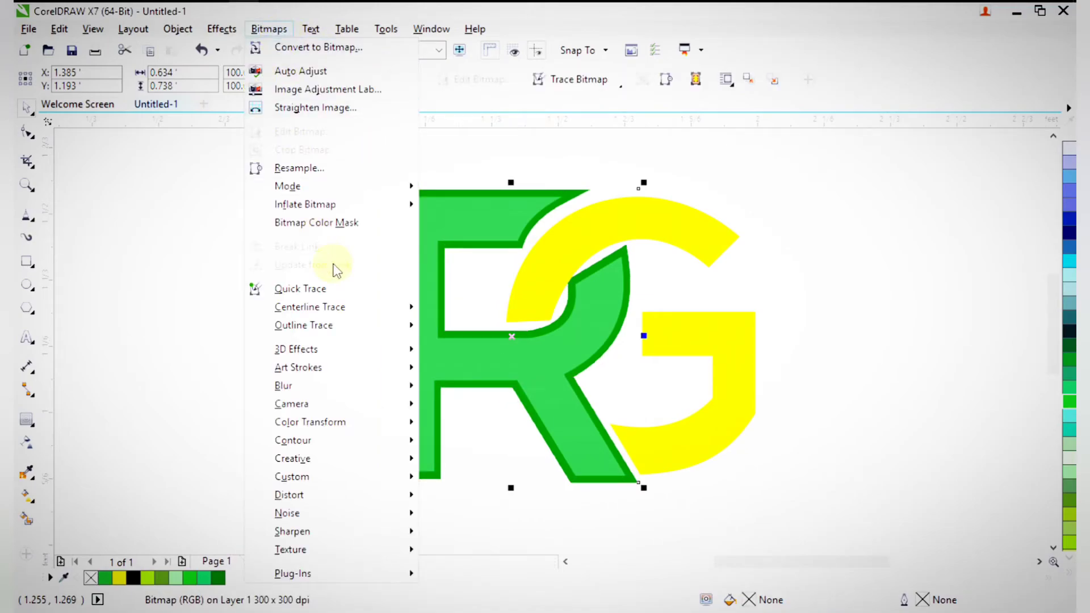
{"action": "mouse_move", "coordinate": [301, 384]}
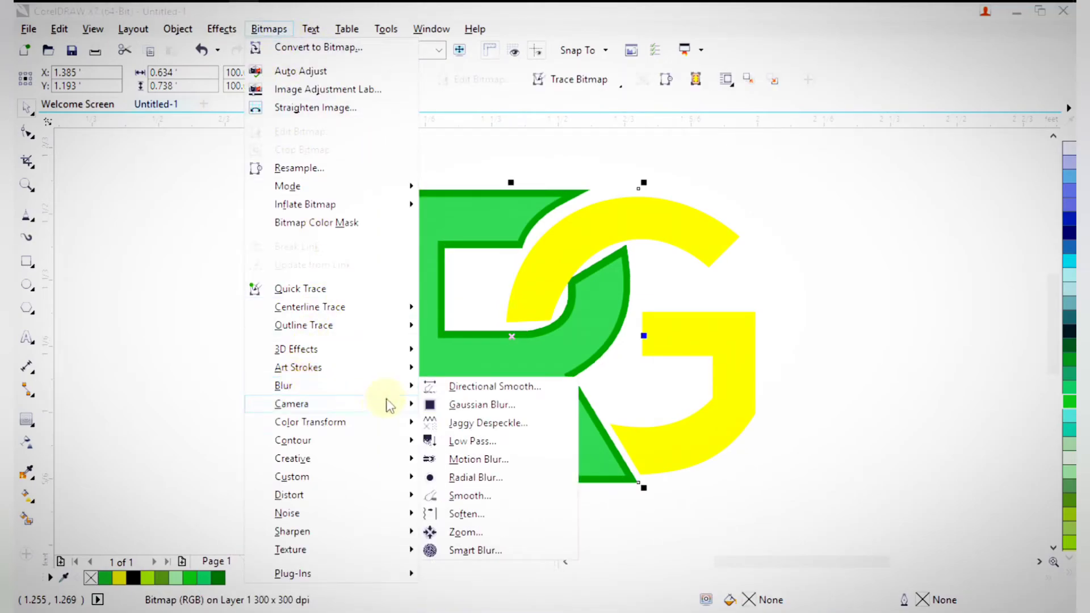
{"action": "mouse_move", "coordinate": [390, 405]}
{"action": "left_click", "coordinate": [449, 402]}
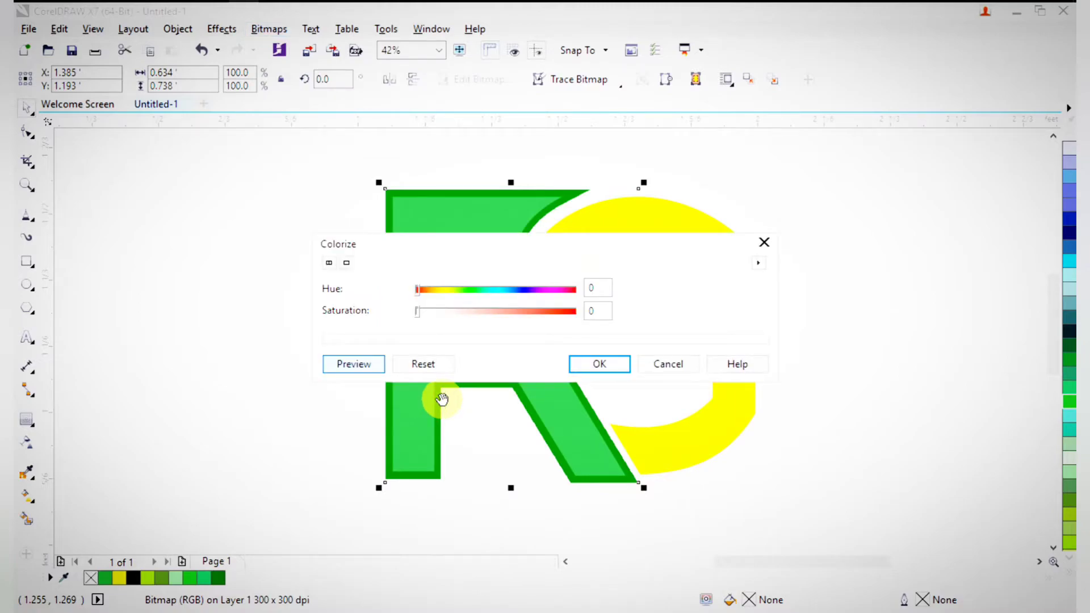
{"action": "left_click", "coordinate": [683, 364]}
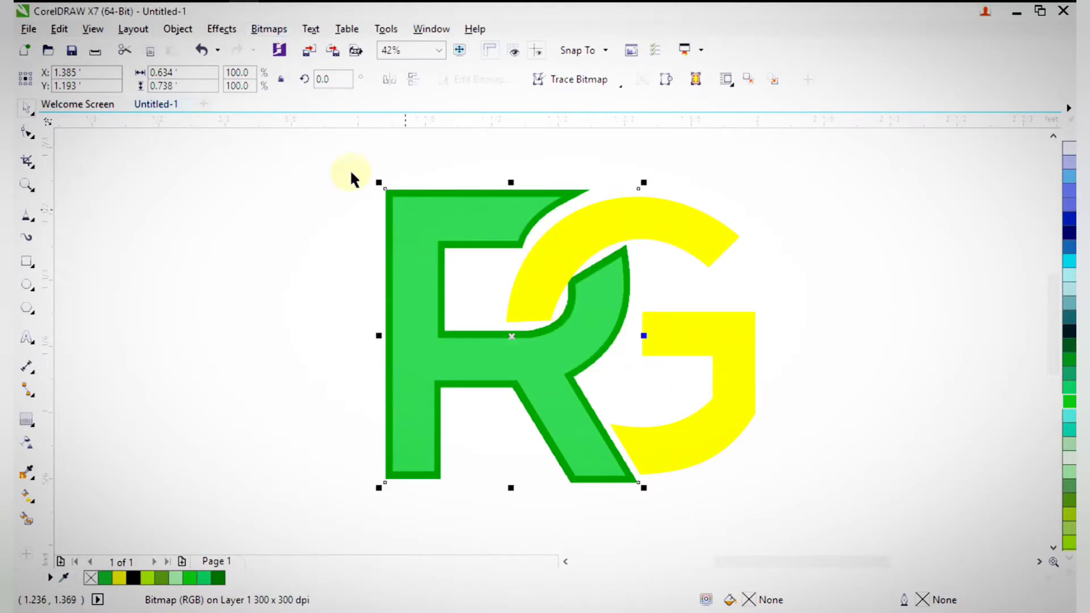
Apply a Gaussian blur with a 68-pixel radius to the dark green bitmap behind the R.
{"action": "left_click", "coordinate": [268, 29]}
{"action": "mouse_move", "coordinate": [287, 386]}
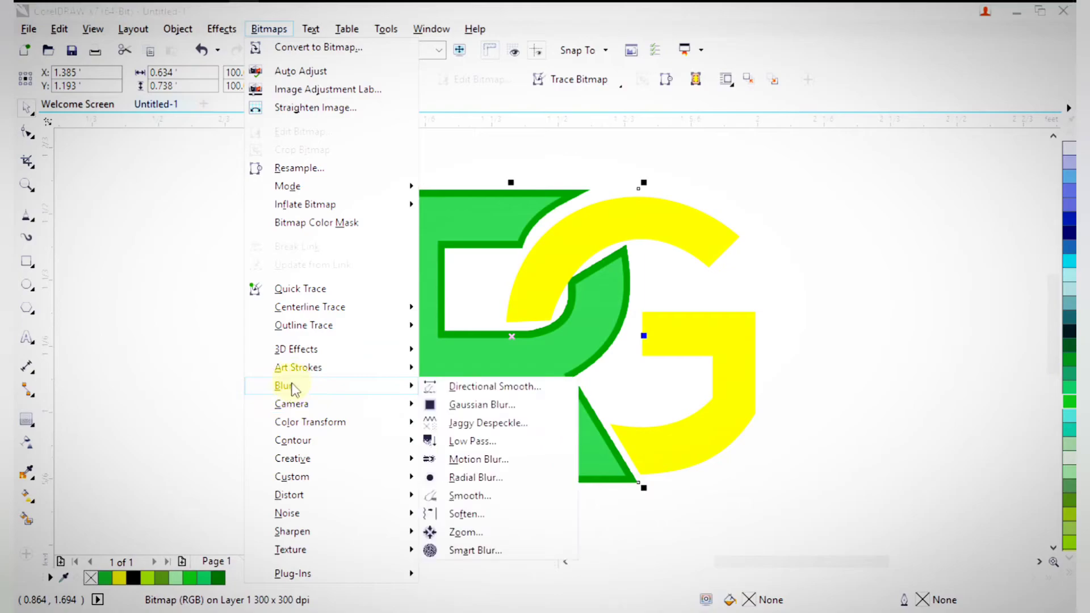
{"action": "left_click", "coordinate": [458, 404]}
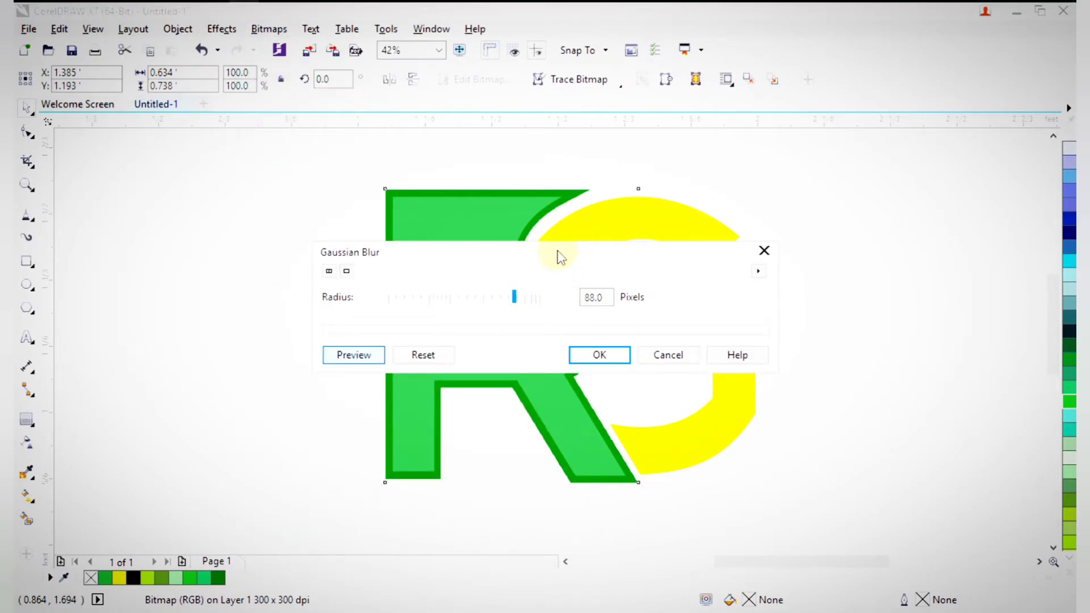
{"action": "left_click_drag", "start_coordinate": [555, 257], "coordinate": [942, 360]}
{"action": "left_click_drag", "start_coordinate": [899, 401], "coordinate": [885, 407]}
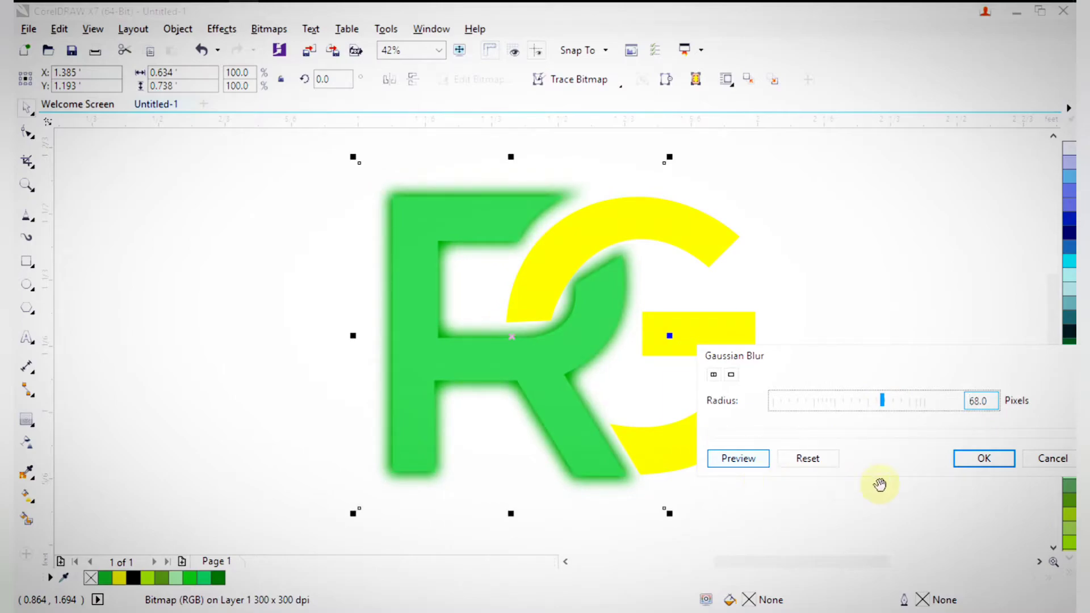
{"action": "left_click", "coordinate": [971, 460]}
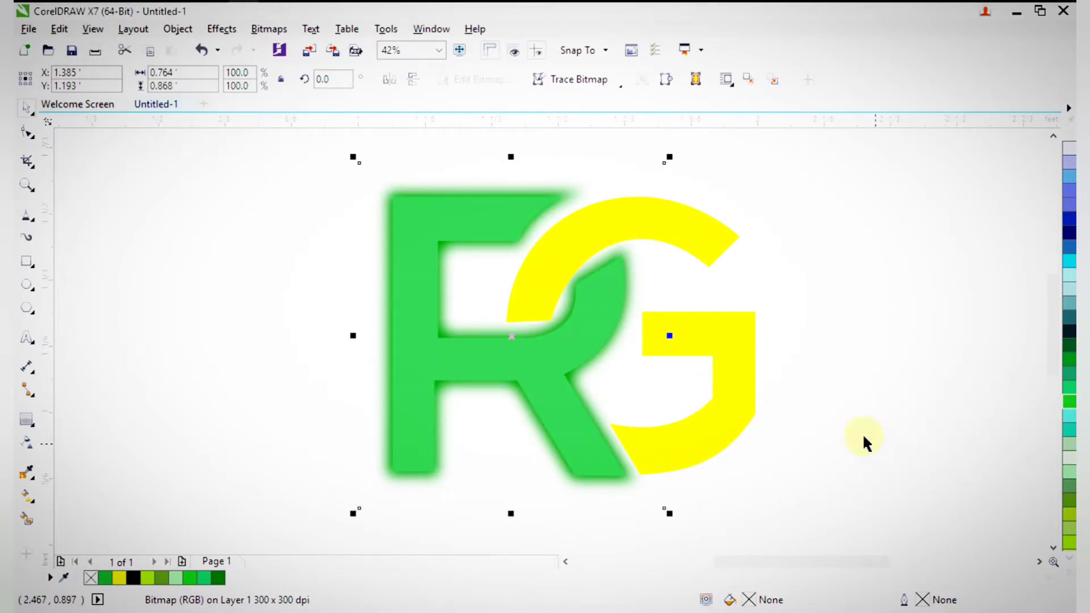
PowerClip the blurred dark green bitmap inside the green R.
{"action": "right_click", "coordinate": [628, 273]}
{"action": "left_click", "coordinate": [669, 183]}
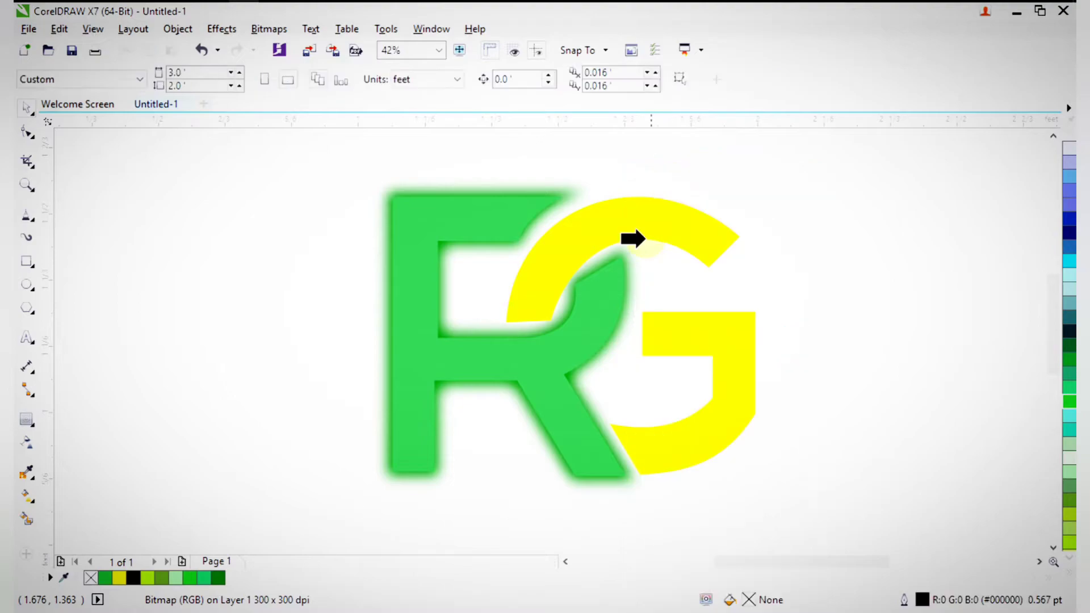
{"action": "left_click", "coordinate": [598, 322]}
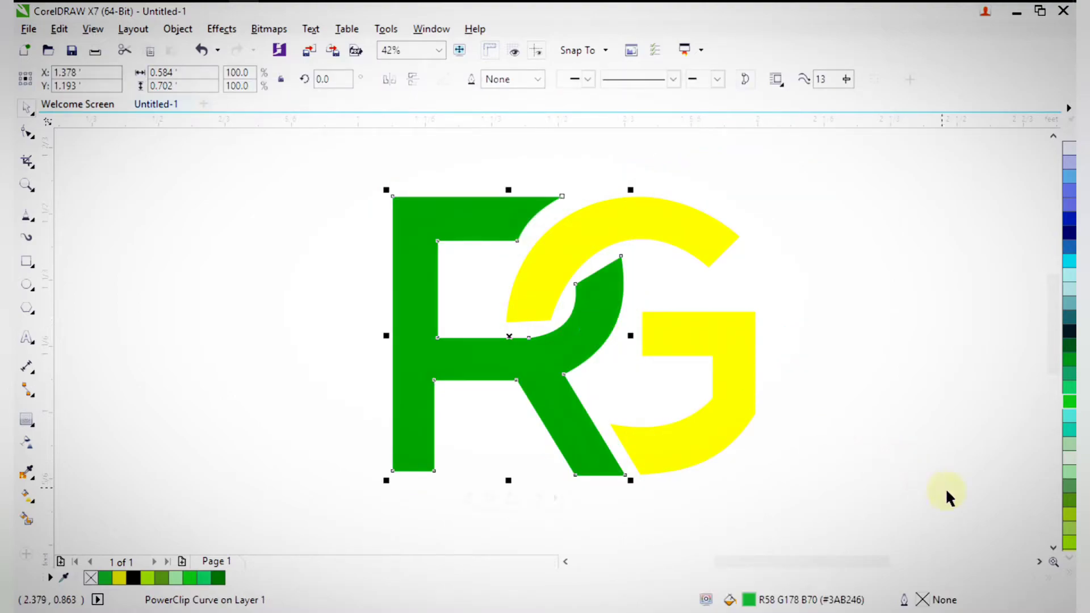
{"action": "left_click", "coordinate": [864, 430]}
Edit the R's PowerClip contents and enlarge the blurred green bitmap to about 104.2%.
{"action": "double_click", "coordinate": [589, 340]}
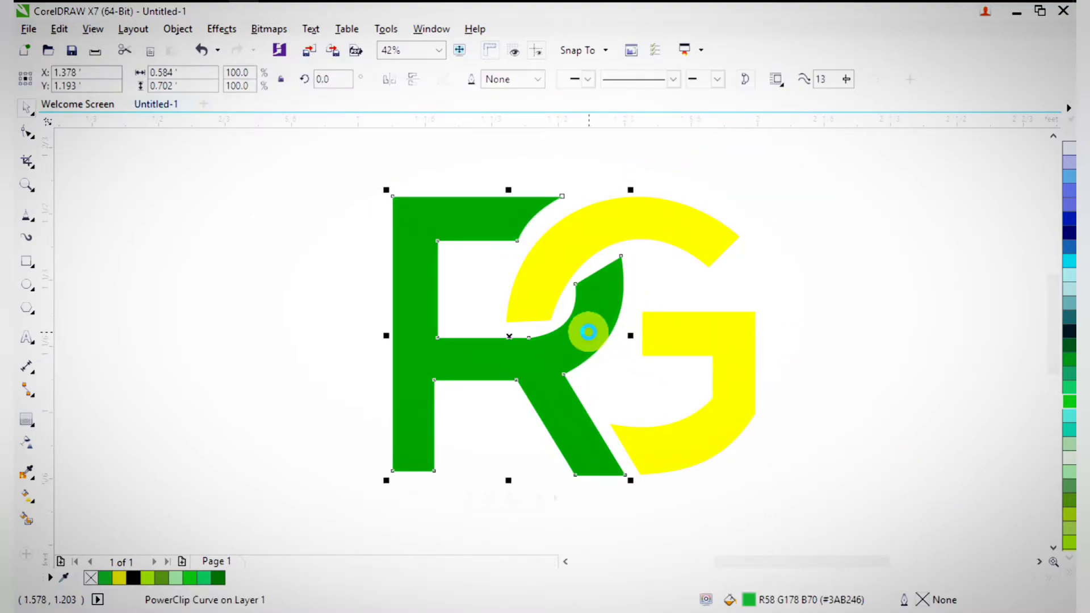
{"action": "left_click", "coordinate": [589, 336]}
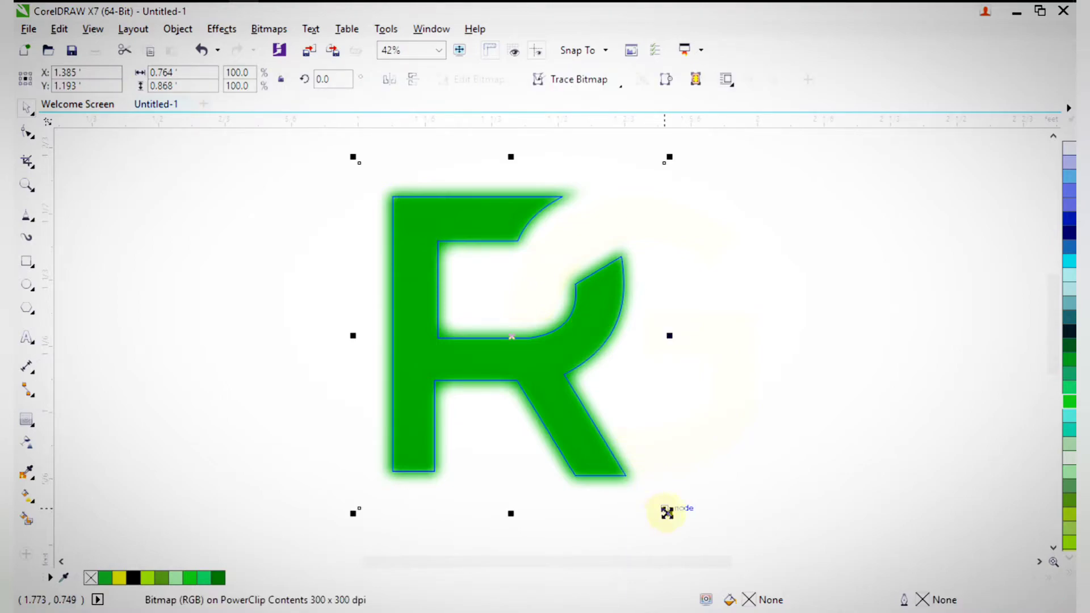
{"action": "left_click_drag", "start_coordinate": [668, 513], "coordinate": [674, 521]}
{"action": "left_click", "coordinate": [855, 506], "text": "ctrl"}
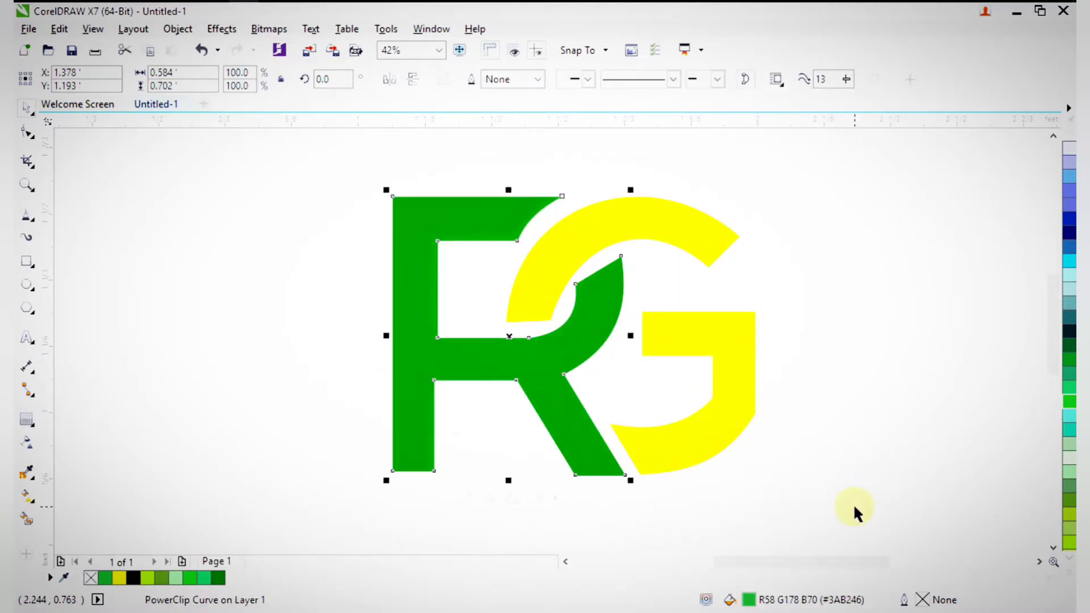
Delete the blurred bitmap from the R's PowerClip and set the letter's frame type to None.
{"action": "left_click", "coordinate": [548, 349], "text": "ctrl"}
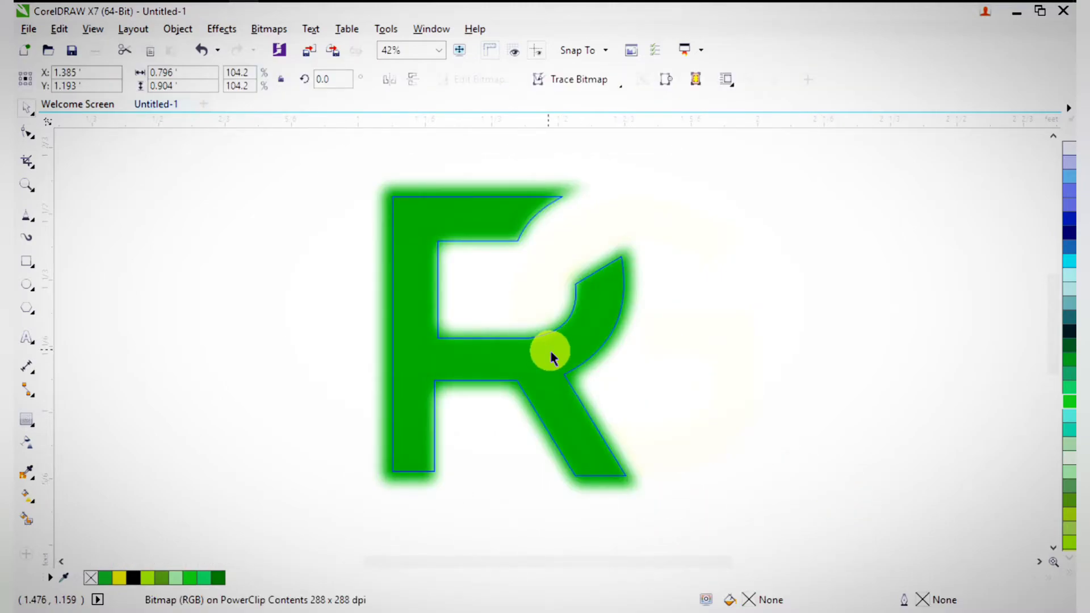
{"action": "key", "text": "Delete"}
{"action": "left_click", "coordinate": [811, 389], "text": "ctrl"}
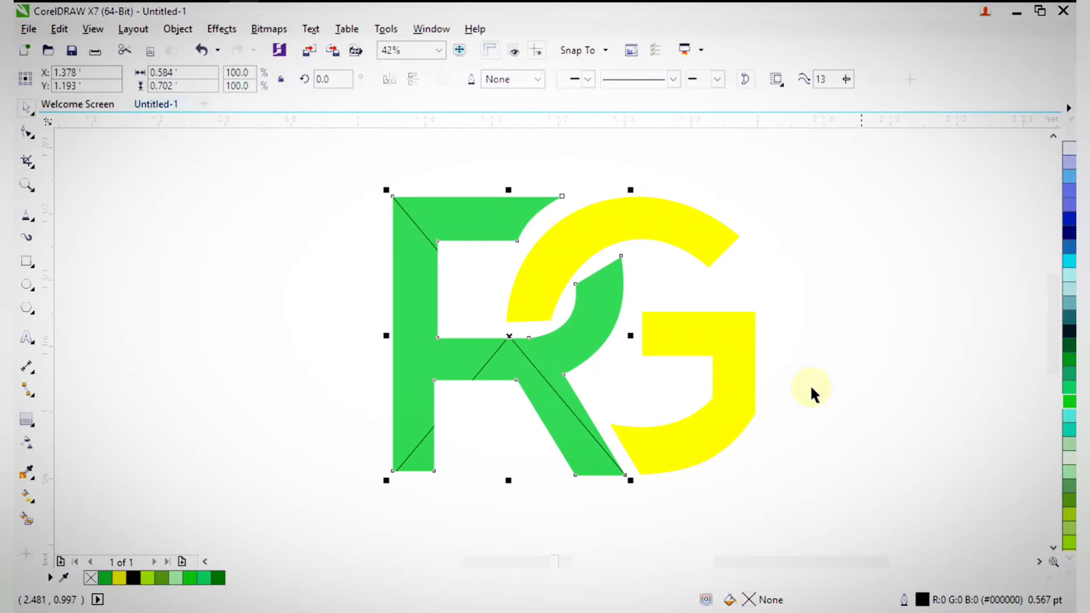
{"action": "right_click", "coordinate": [409, 312]}
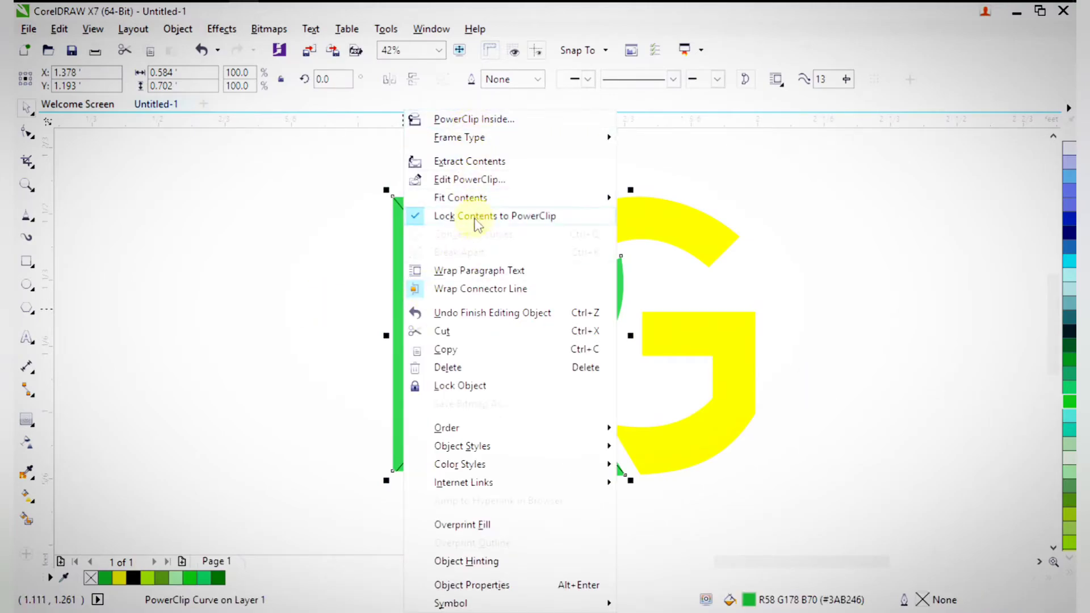
{"action": "mouse_move", "coordinate": [604, 138]}
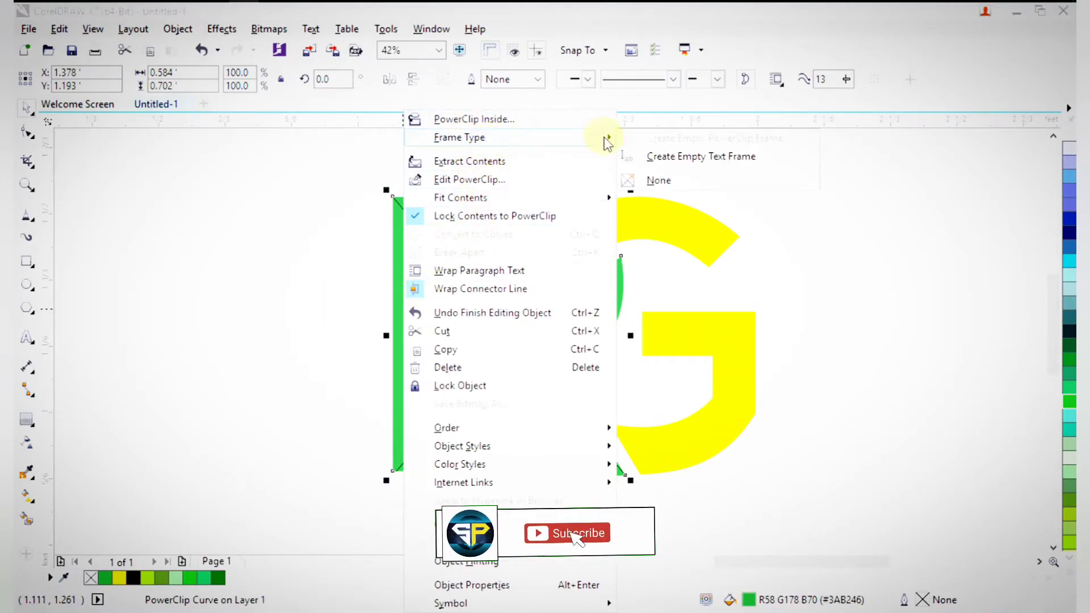
{"action": "left_click", "coordinate": [689, 180]}
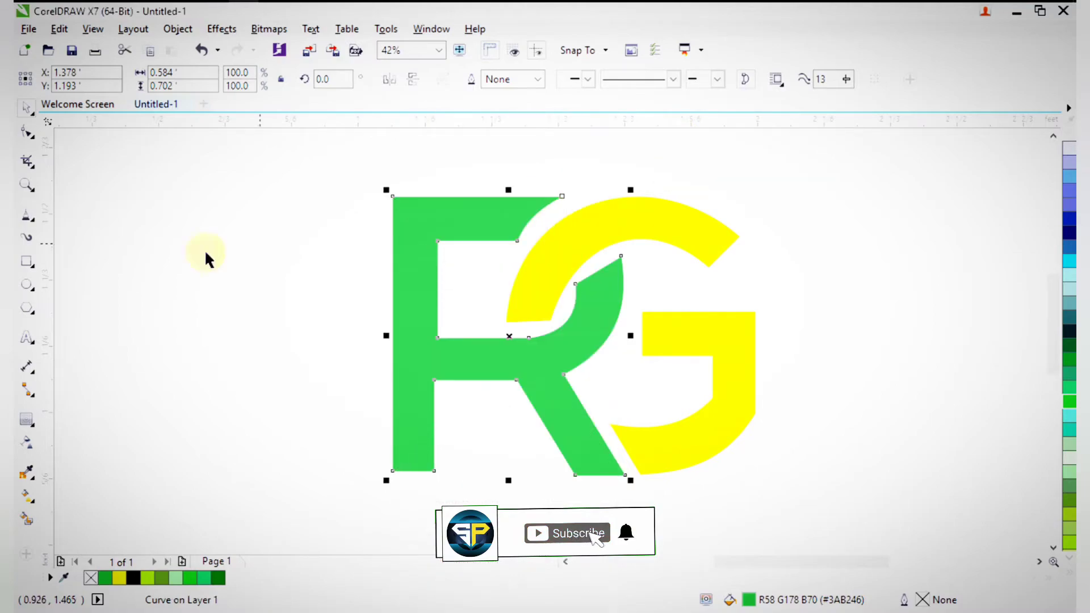
Add a one-step outside contour with an offset of about 0.022 feet around the green R.
{"action": "left_click", "coordinate": [27, 420]}
{"action": "left_click_drag", "start_coordinate": [391, 354], "coordinate": [383, 352]}
{"action": "key", "text": "space"}
{"action": "left_click", "coordinate": [295, 316]}
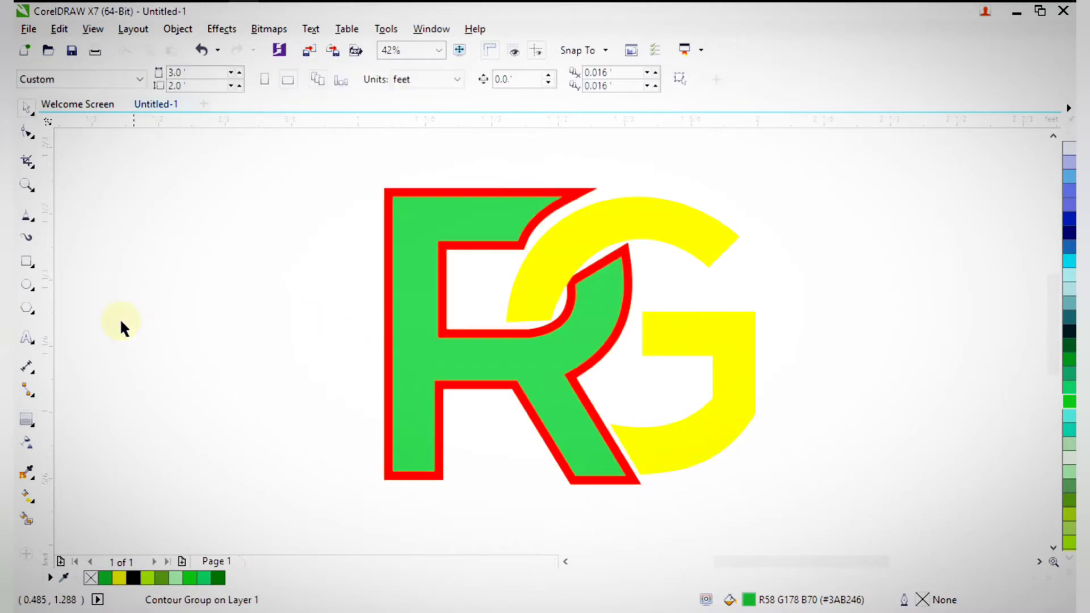
Smart Fill the red contour ring around the R with dark grey #333333 and a 0.567 pt black outline.
{"action": "left_click", "coordinate": [26, 519]}
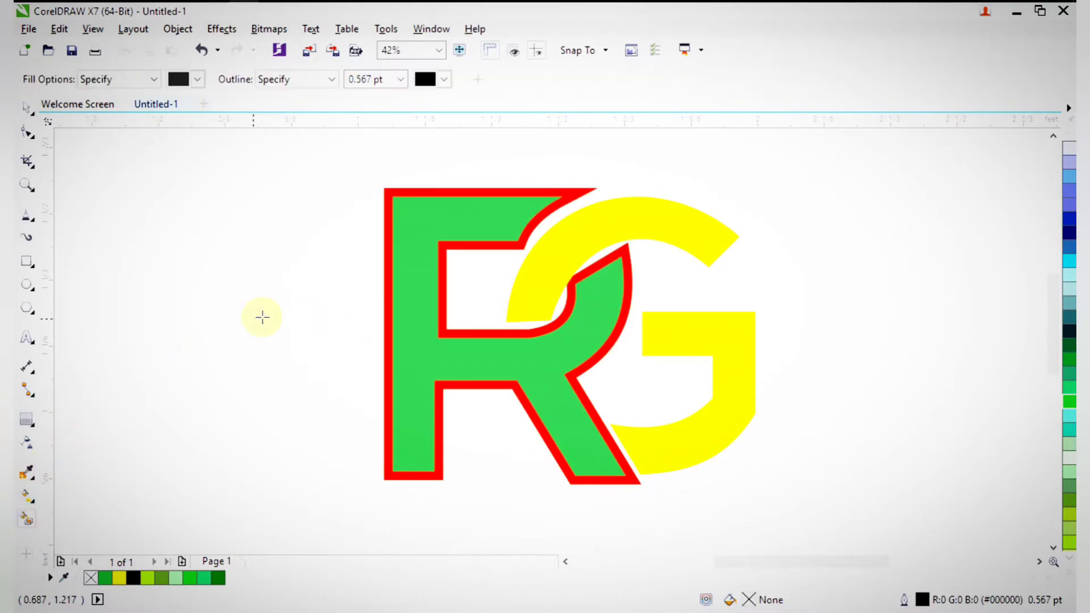
{"action": "left_click", "coordinate": [388, 301]}
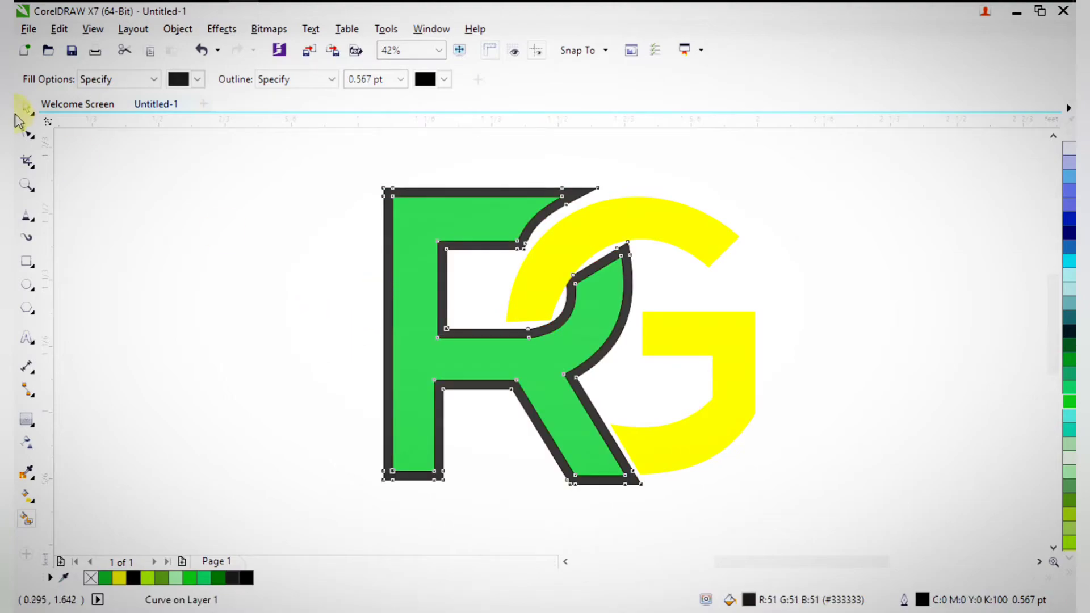
{"action": "left_click", "coordinate": [25, 108]}
{"action": "left_click", "coordinate": [171, 230]}
Copy the dark grey ring shape around the R and remove it from the page.
{"action": "left_click", "coordinate": [420, 191]}
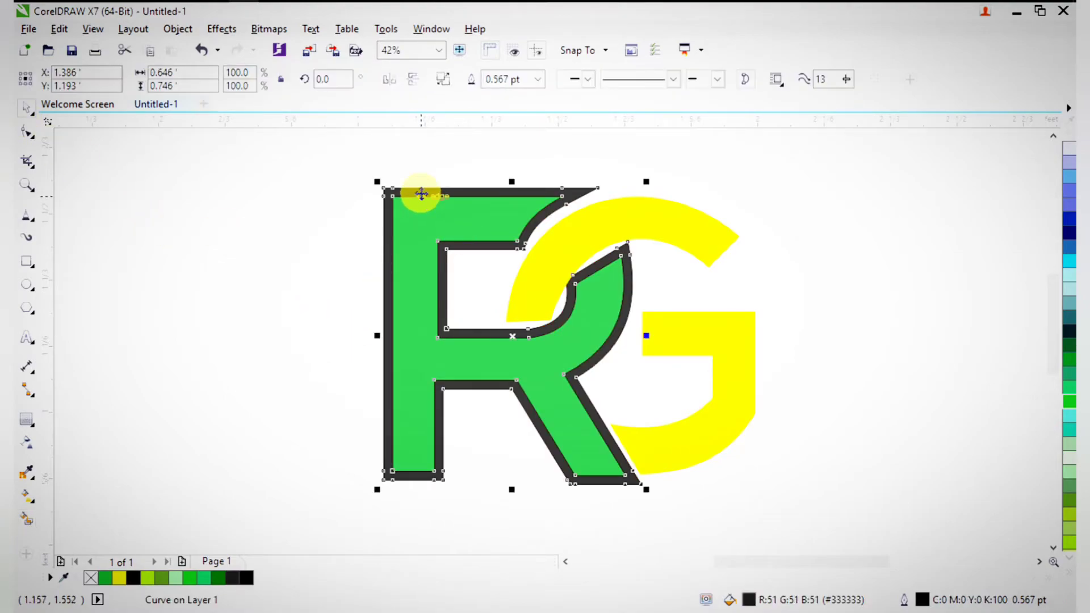
{"action": "right_click", "coordinate": [422, 193]}
{"action": "left_click", "coordinate": [544, 331]}
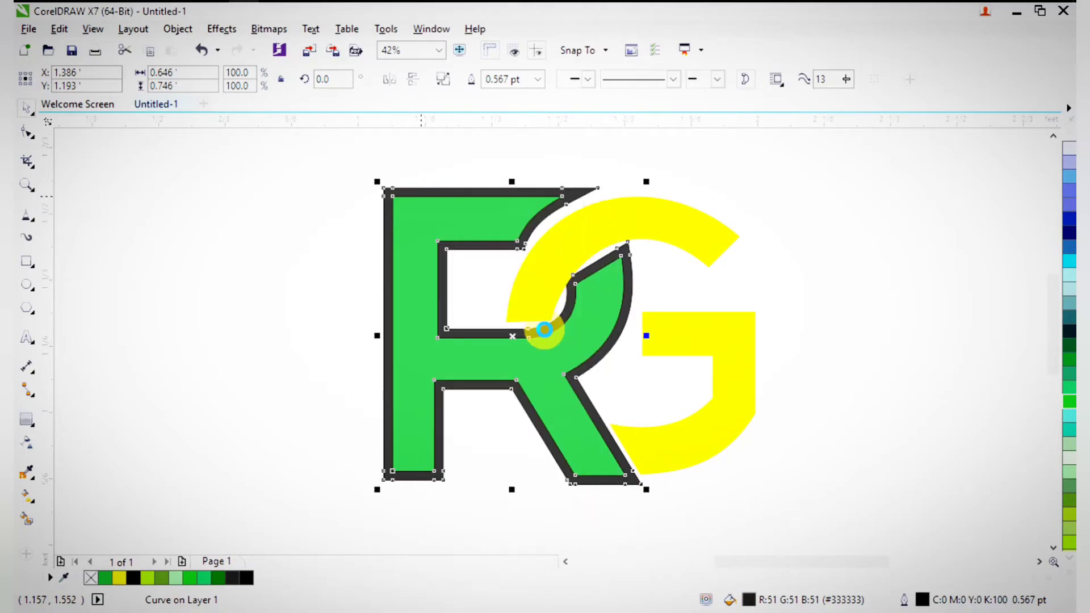
Break the R's contour group apart and delete the red contour shape.
{"action": "right_click", "coordinate": [476, 194]}
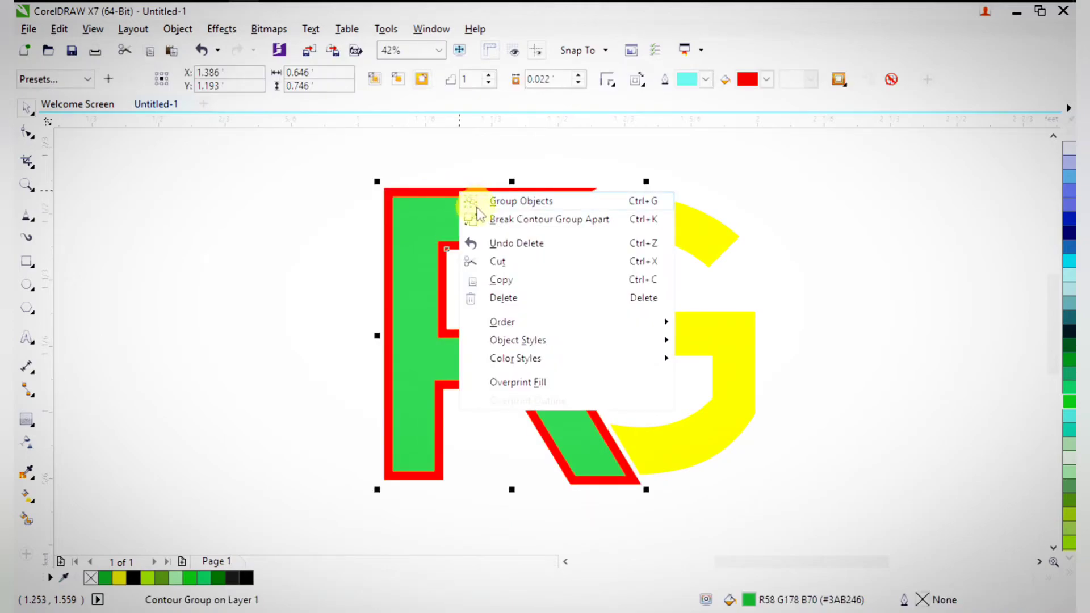
{"action": "left_click", "coordinate": [480, 215]}
{"action": "left_click", "coordinate": [469, 155]}
{"action": "left_click", "coordinate": [470, 191]}
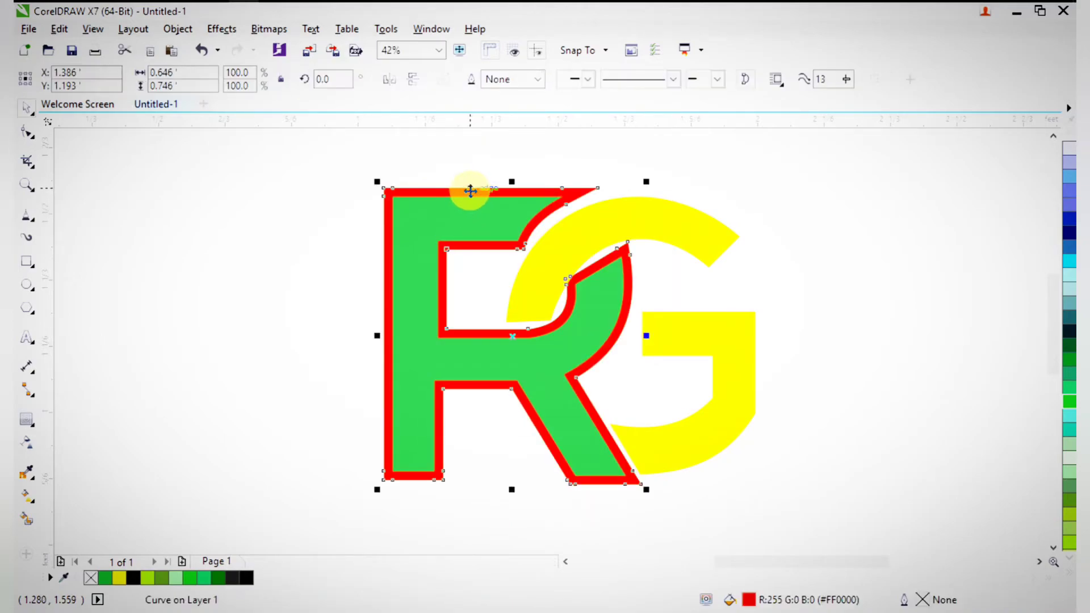
{"action": "key", "text": "Delete"}
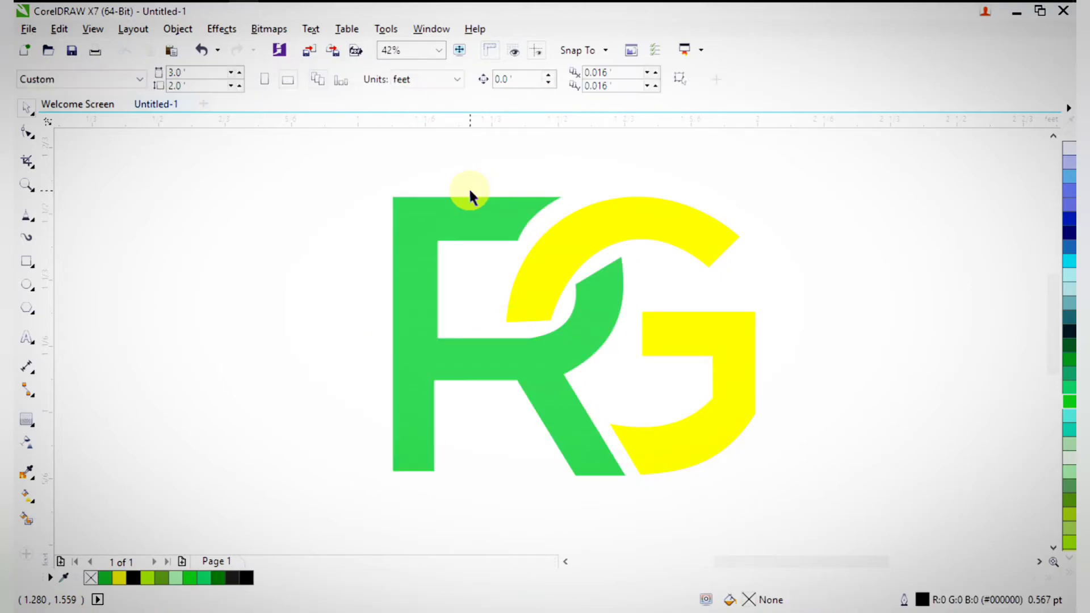
Paste the copied ring back around the R and colour its fill and outline deep green, RGB 13, 133, 13.
{"action": "left_click", "coordinate": [461, 228]}
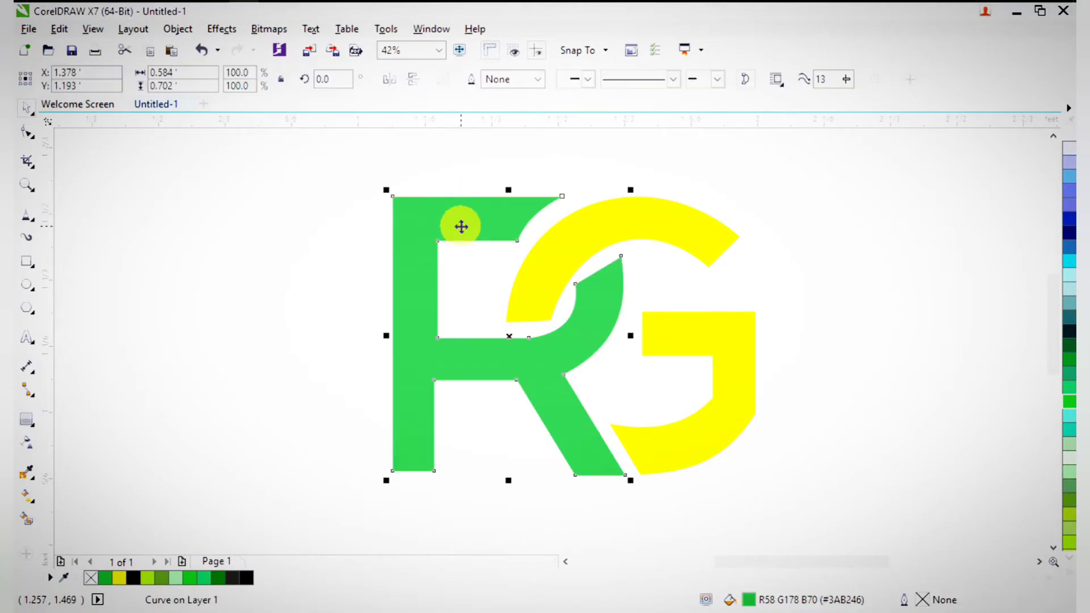
{"action": "left_click", "coordinate": [489, 141]}
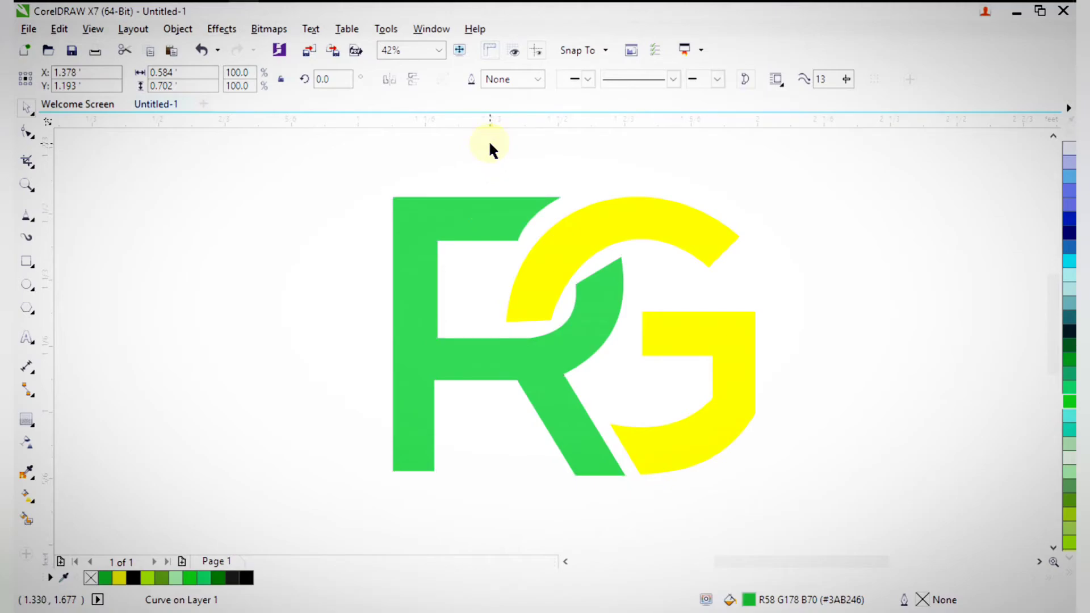
{"action": "left_click", "coordinate": [477, 225]}
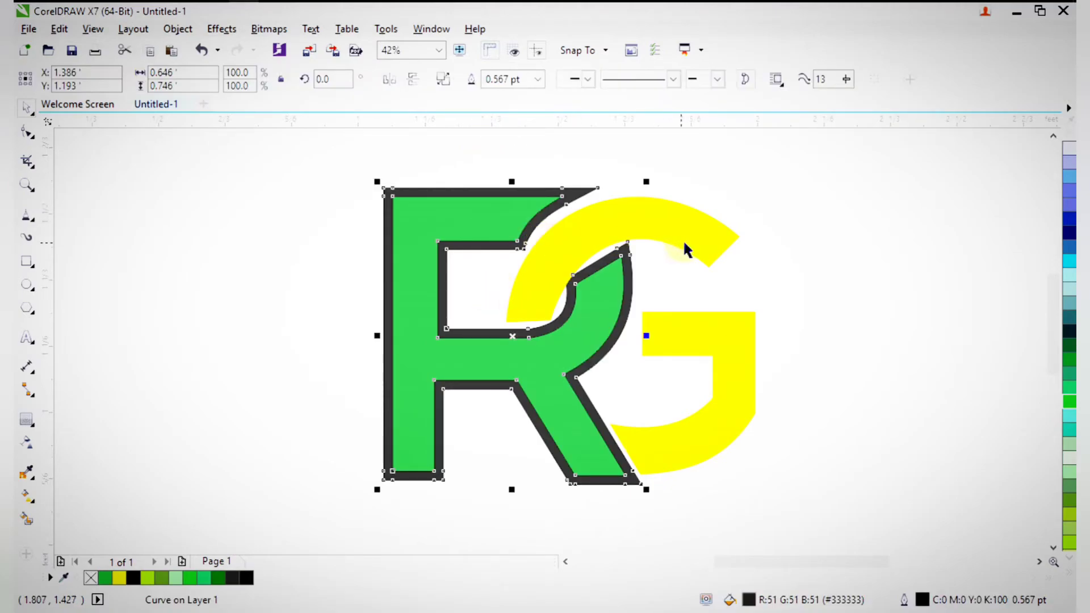
{"action": "right_click", "coordinate": [219, 577]}
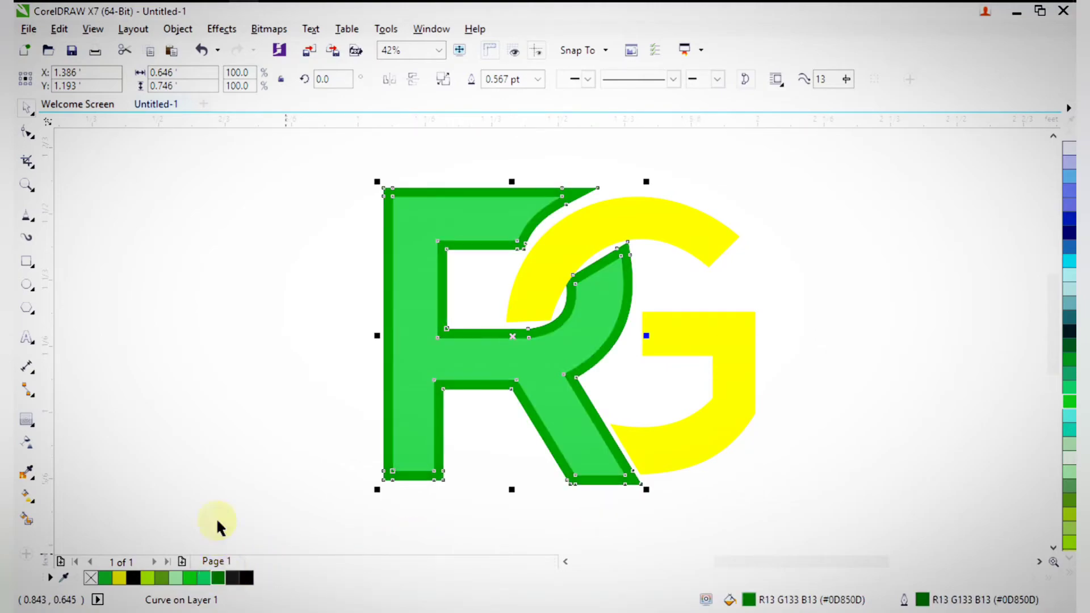
Convert the deep green ring to a 300 dpi RGB bitmap and apply a Gaussian blur with a 45-pixel radius.
{"action": "left_click", "coordinate": [270, 29]}
{"action": "left_click", "coordinate": [292, 47]}
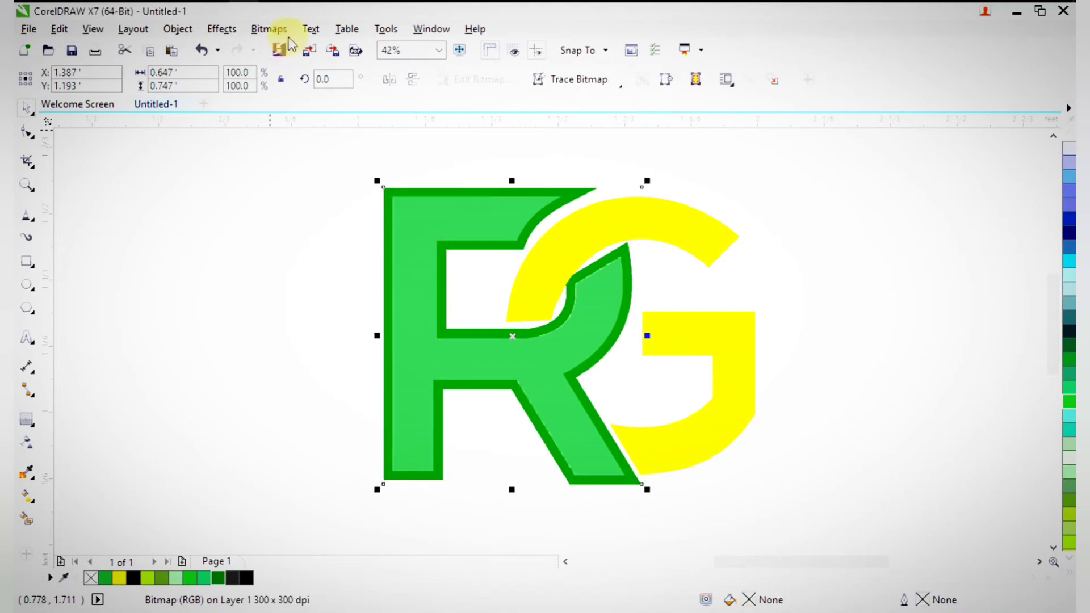
{"action": "left_click", "coordinate": [278, 29]}
{"action": "mouse_move", "coordinate": [302, 386]}
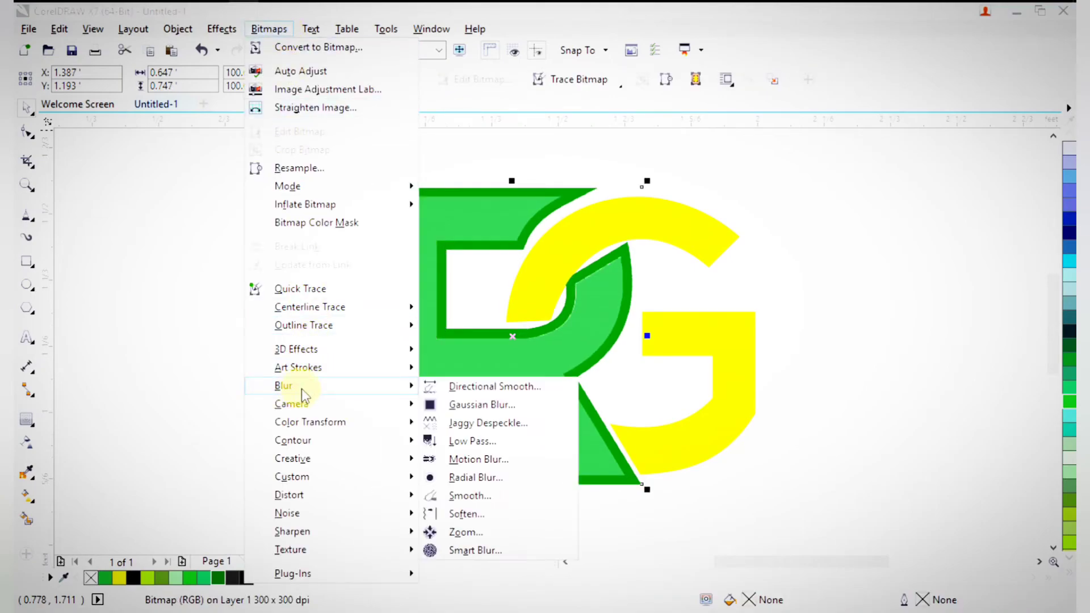
{"action": "left_click", "coordinate": [460, 403]}
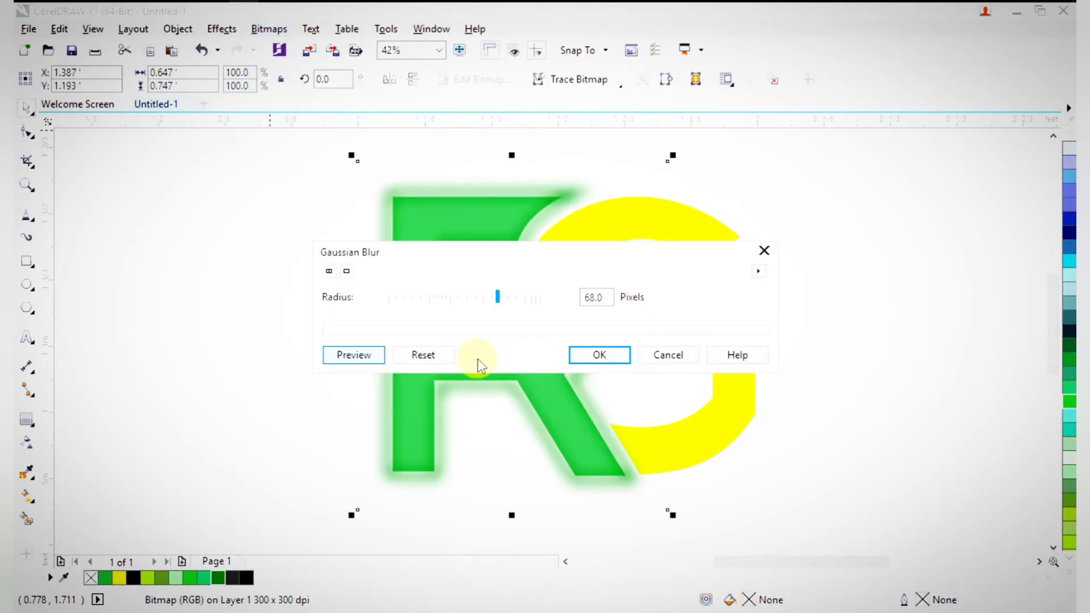
{"action": "left_click", "coordinate": [484, 299]}
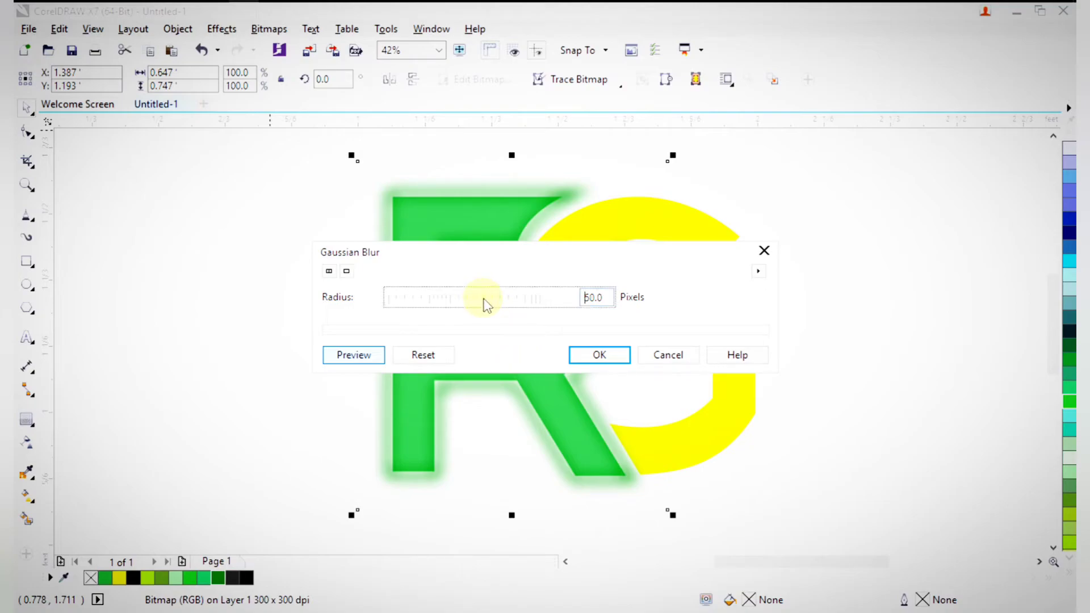
{"action": "mouse_move", "coordinate": [484, 299]}
{"action": "left_mouse_down"}
{"action": "mouse_move", "coordinate": [469, 301]}
{"action": "mouse_move", "coordinate": [479, 299]}
{"action": "left_mouse_up"}
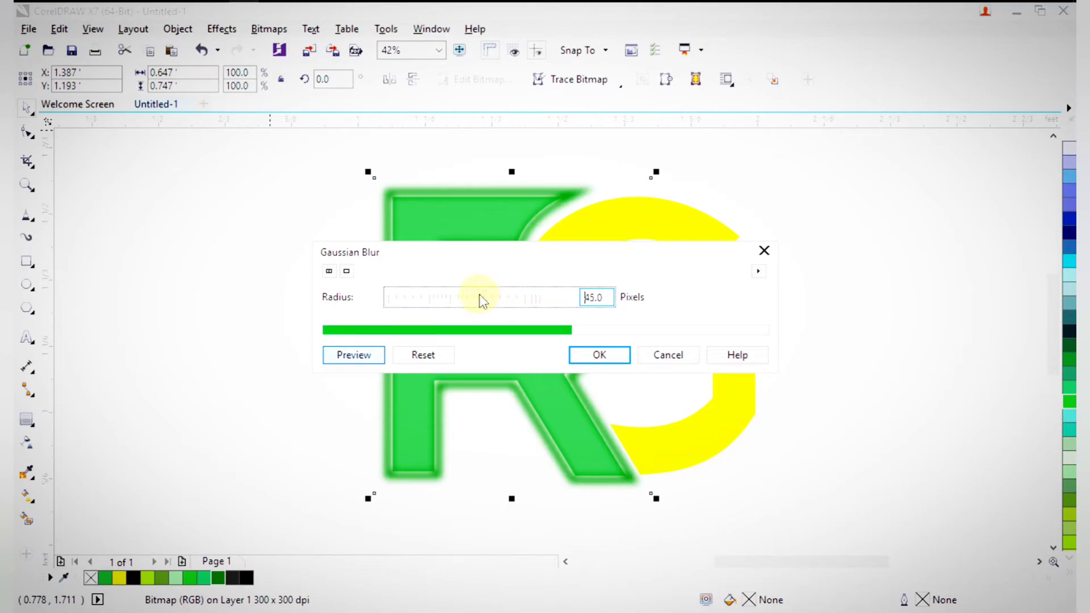
{"action": "left_click", "coordinate": [600, 355]}
Try to PowerClip the blurred ring bitmap inside the R while it still covers the letter.
{"action": "right_click", "coordinate": [568, 200]}
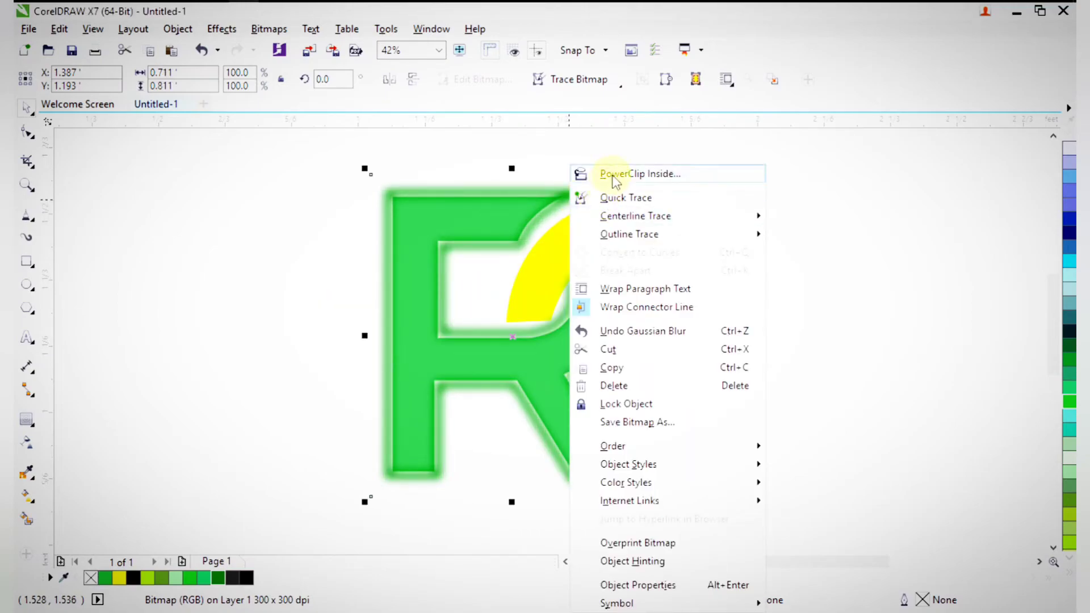
{"action": "left_click", "coordinate": [585, 174]}
{"action": "left_click", "coordinate": [455, 208]}
{"action": "left_click", "coordinate": [526, 354]}
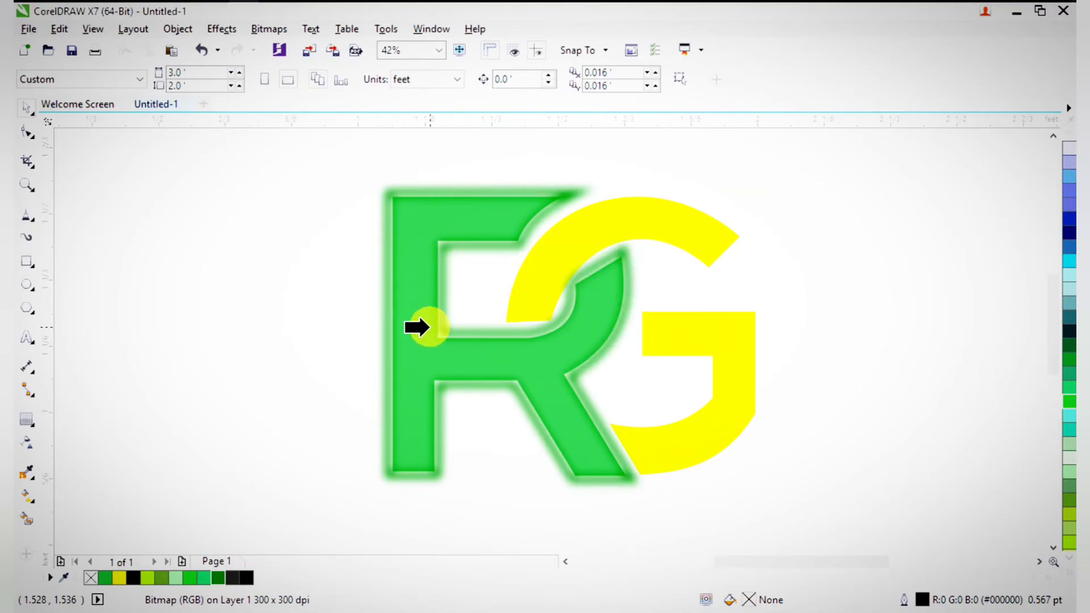
{"action": "left_click", "coordinate": [421, 324]}
{"action": "left_click", "coordinate": [522, 347]}
{"action": "left_click", "coordinate": [488, 357]}
{"action": "left_click", "coordinate": [519, 343]}
{"action": "left_click", "coordinate": [565, 341]}
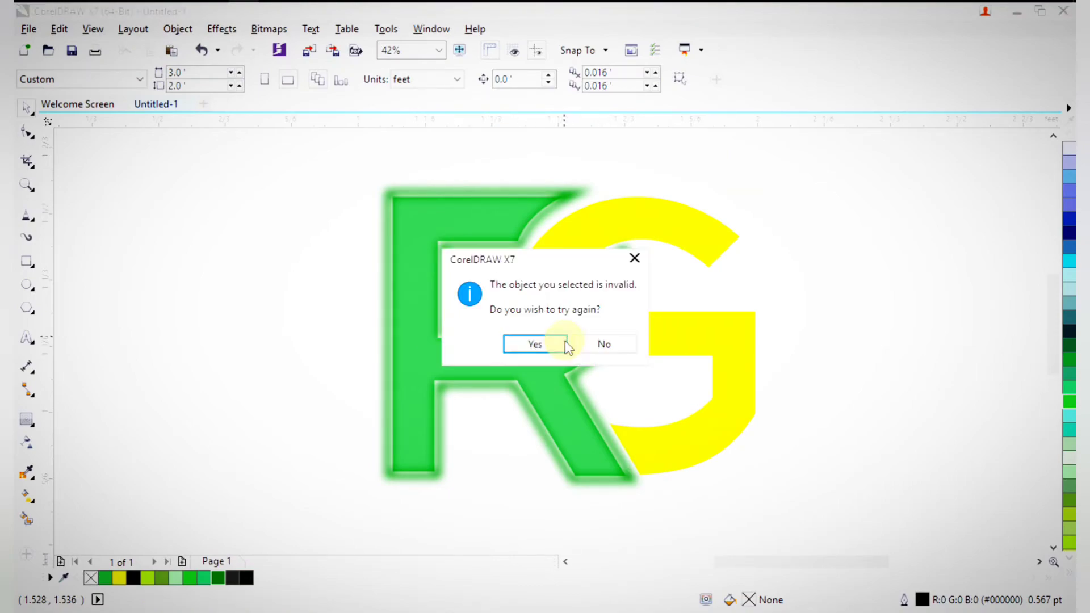
{"action": "left_click", "coordinate": [606, 347]}
Move the blurred ring bitmap sideways off the R and PowerClip it inside the green letter.
{"action": "left_click_drag", "start_coordinate": [604, 347], "coordinate": [726, 353]}
{"action": "right_click", "coordinate": [726, 352]}
{"action": "left_click", "coordinate": [787, 174]}
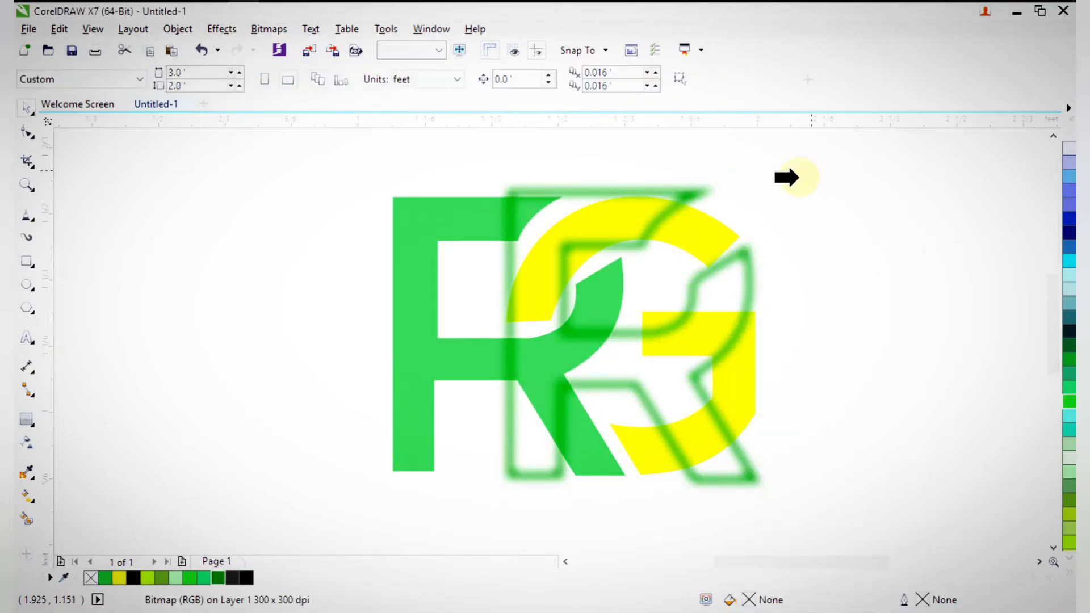
{"action": "left_click", "coordinate": [410, 288]}
Open the R's PowerClip contents for editing and move the blurred green ring back over the letter outline.
{"action": "double_click", "coordinate": [418, 298]}
{"action": "left_click_drag", "start_coordinate": [645, 339], "coordinate": [522, 337]}
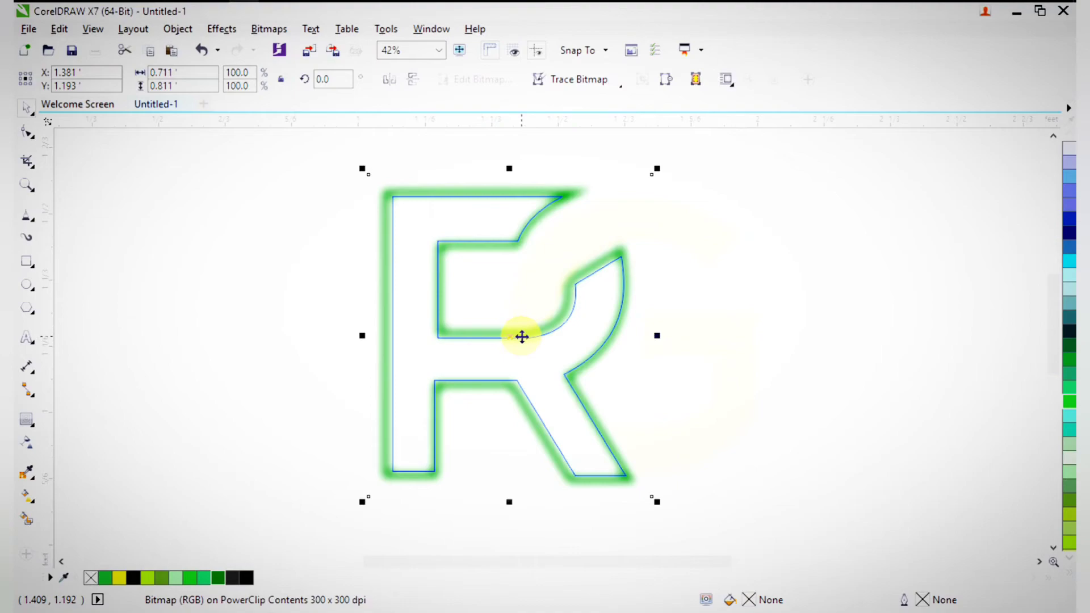
{"action": "key", "text": "Right"}
{"action": "key", "text": "Right"}
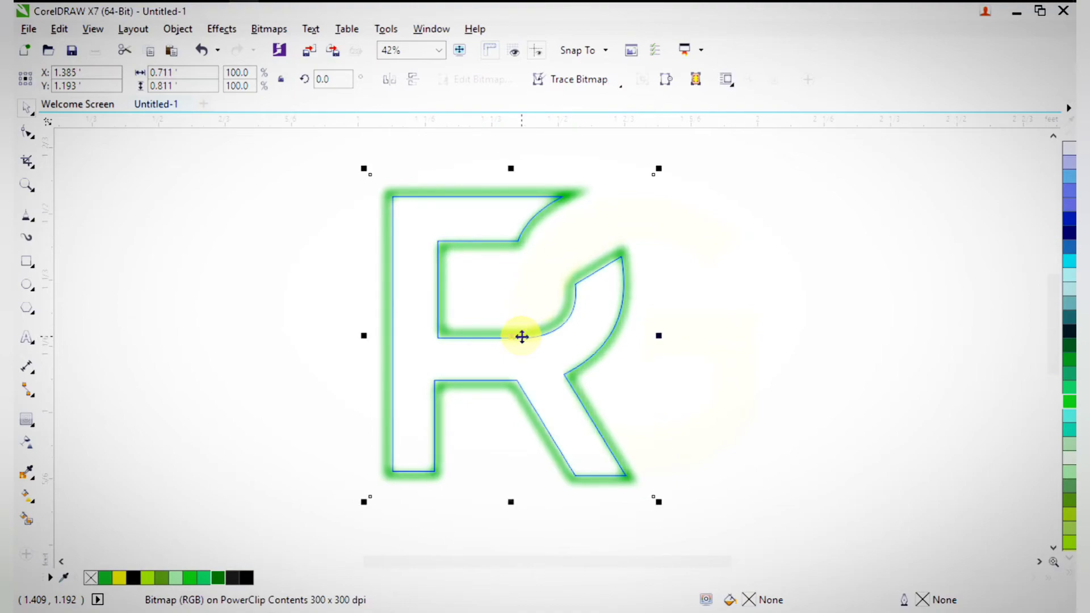
Scale the blurred ring down so its edges fall just inside the R outline, and finish editing the PowerClip.
{"action": "left_click_drag", "start_coordinate": [659, 506], "coordinate": [645, 499]}
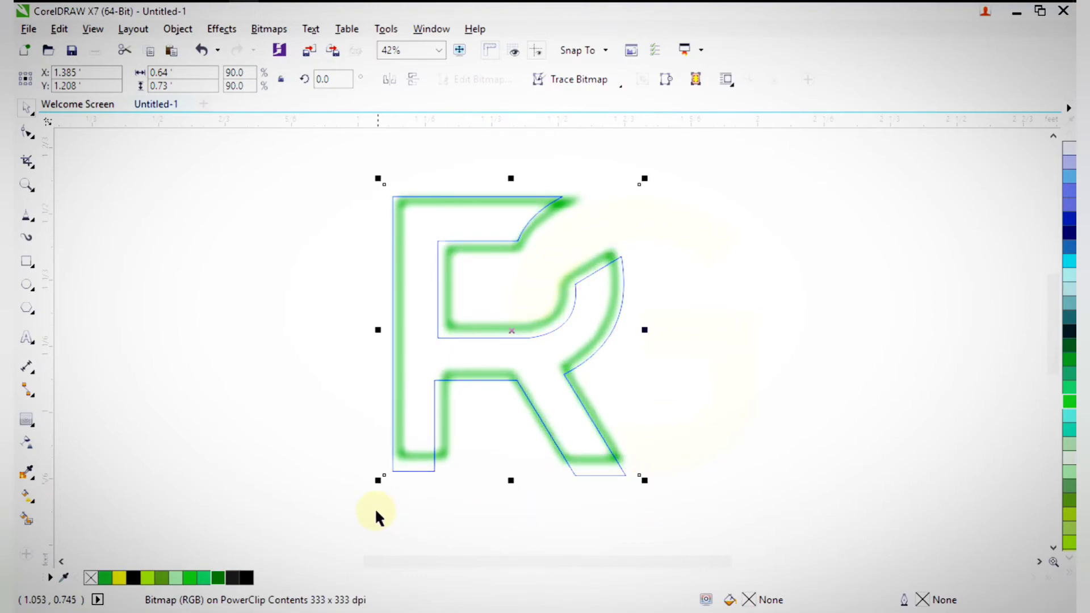
{"action": "left_click_drag", "start_coordinate": [377, 482], "coordinate": [367, 493]}
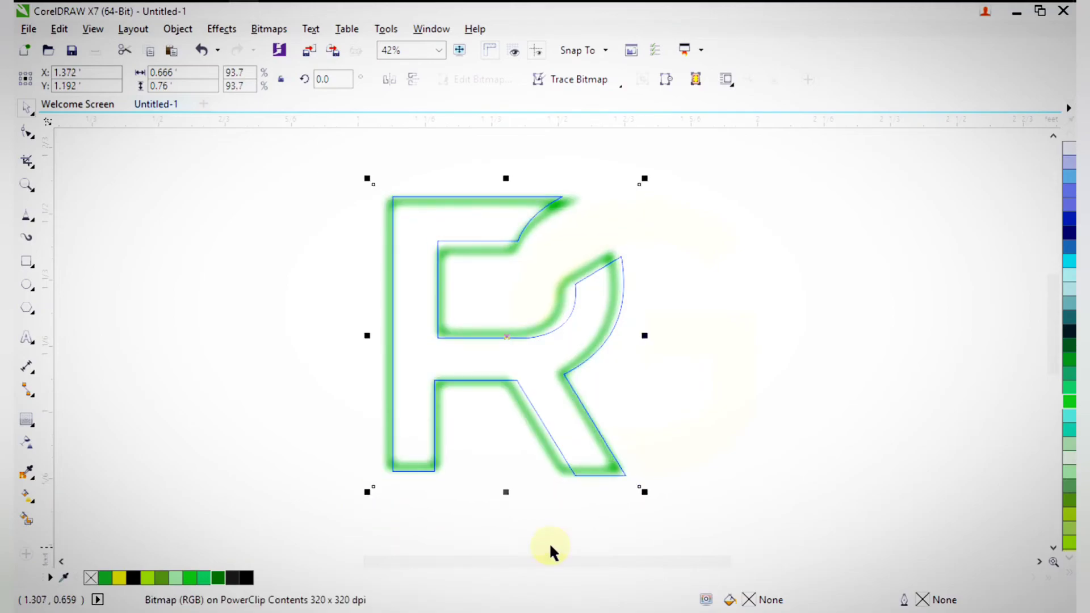
{"action": "left_click_drag", "start_coordinate": [645, 493], "coordinate": [652, 501]}
{"action": "left_click", "coordinate": [751, 487], "text": "ctrl"}
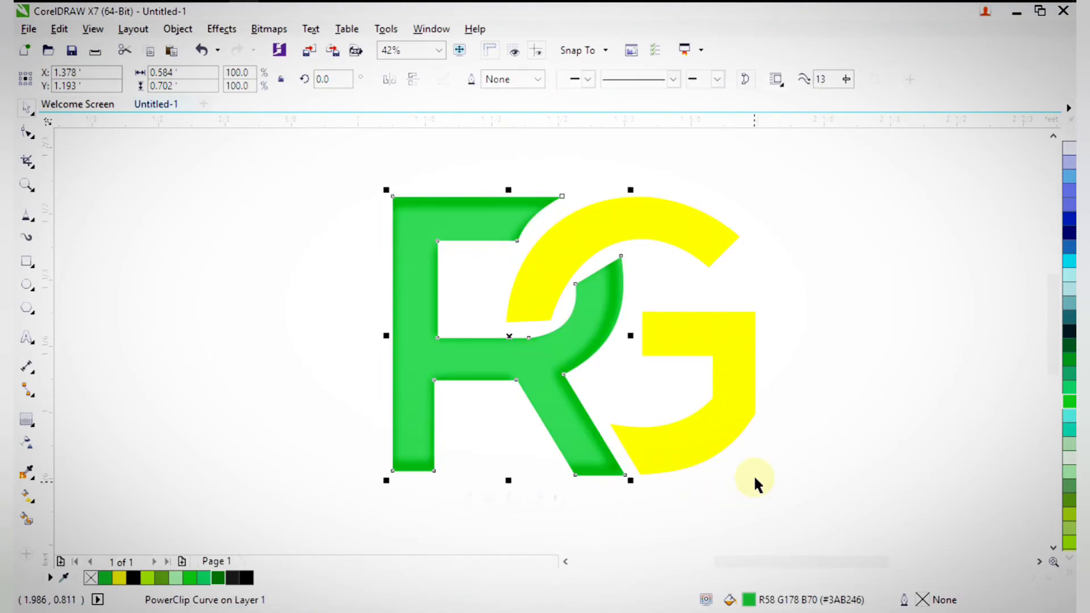
Examine the R's clipped inner shadow and its overlap with the yellow G.
{"action": "left_click", "coordinate": [902, 436]}
{"action": "scroll", "coordinate": [584, 259], "scroll_direction": "down", "scroll_amount": 2}
{"action": "key", "text": "F2"}
{"action": "left_click_drag", "start_coordinate": [407, 192], "coordinate": [685, 381]}
{"action": "left_click_drag", "start_coordinate": [315, 152], "coordinate": [733, 471]}
{"action": "left_click", "coordinate": [700, 227]}
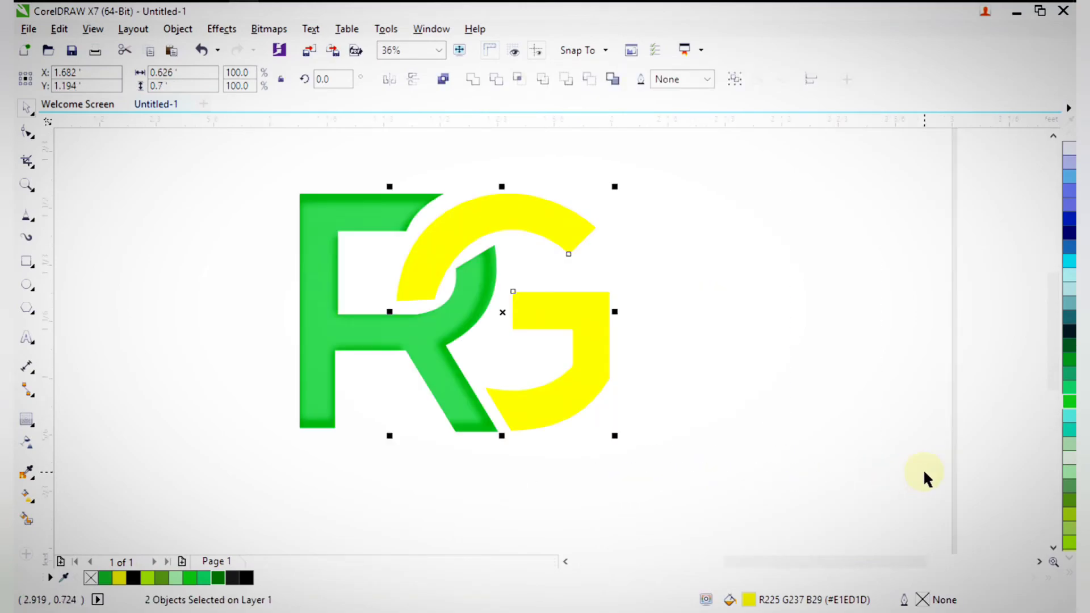
{"action": "left_click", "coordinate": [925, 477]}
{"action": "scroll", "coordinate": [530, 268], "scroll_direction": "down", "scroll_amount": 2}
{"action": "key", "text": "F2"}
{"action": "left_click_drag", "start_coordinate": [274, 150], "coordinate": [666, 489]}
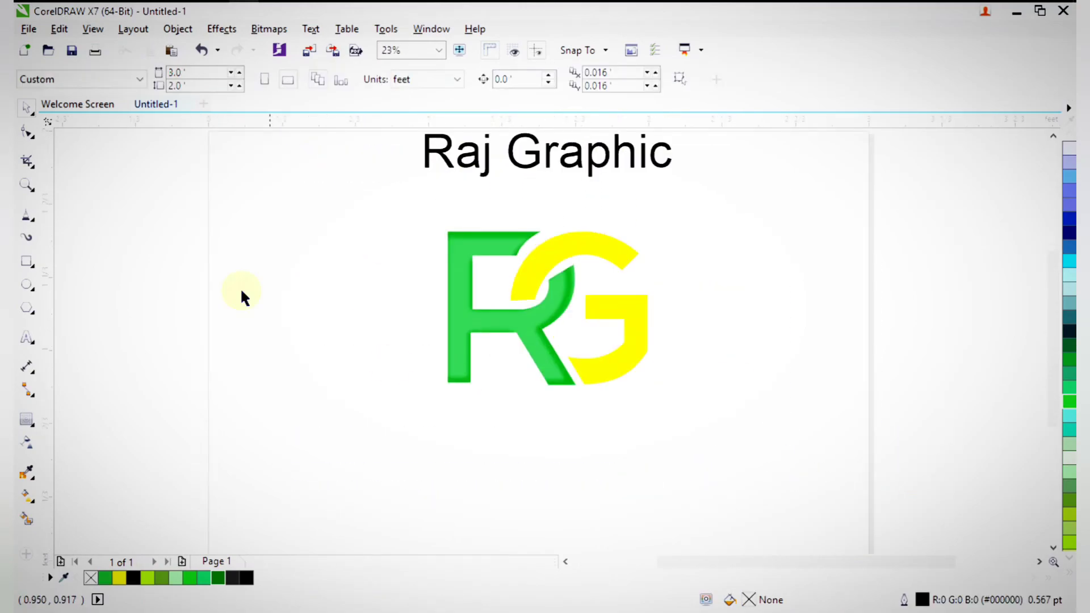
Draw a rectangle about 1.51 by 1.18 feet around the monogram, fill it black and send it behind the letters.
{"action": "left_click", "coordinate": [27, 261]}
{"action": "left_click_drag", "start_coordinate": [372, 213], "coordinate": [704, 470]}
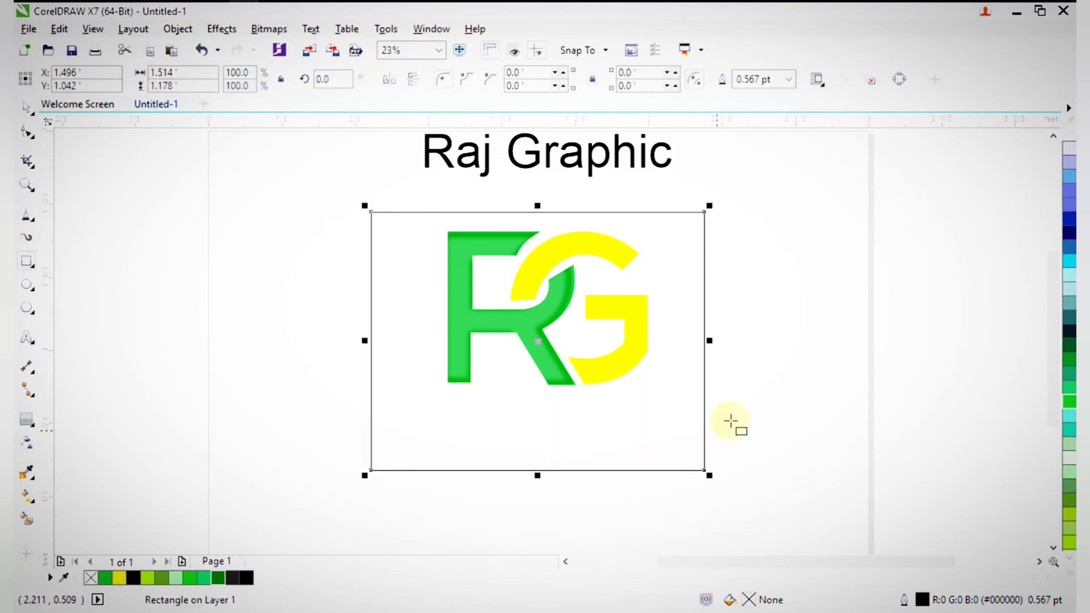
{"action": "left_click", "coordinate": [1068, 579]}
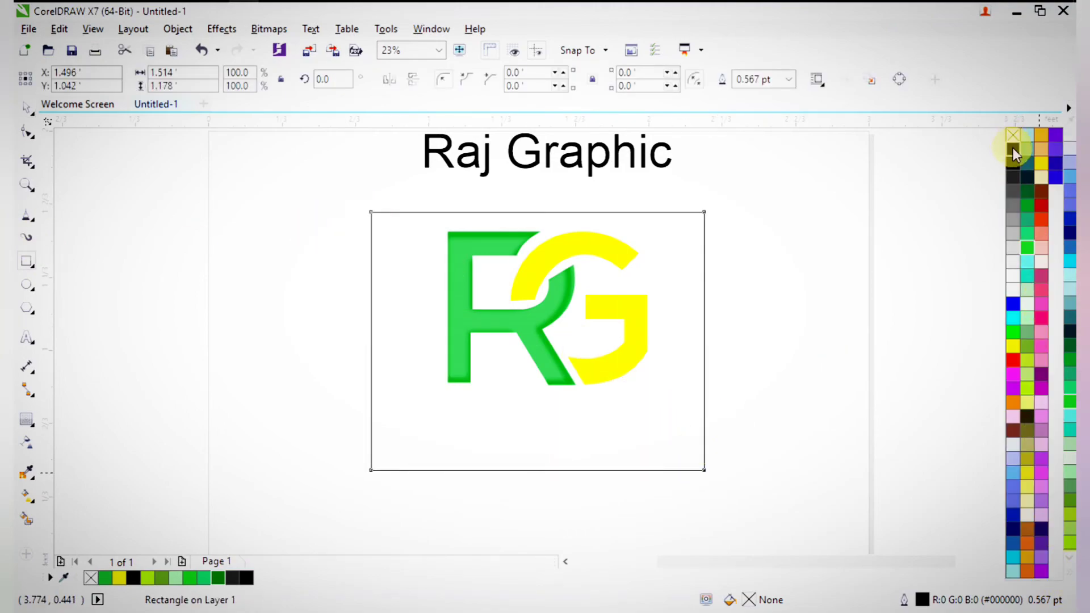
{"action": "left_click", "coordinate": [1013, 149]}
{"action": "key", "text": "shift+Page_Down"}
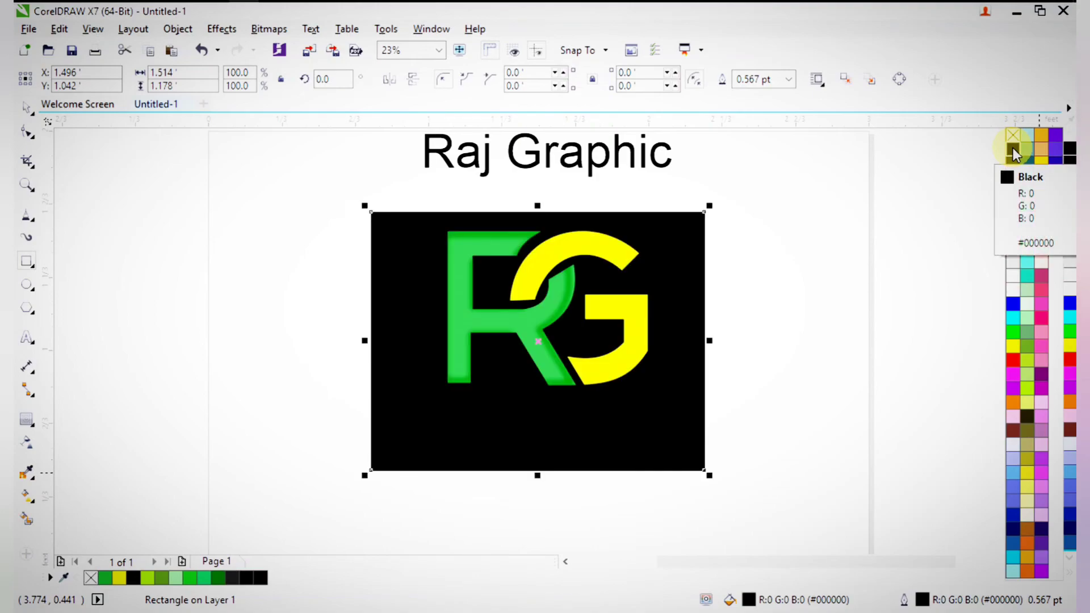
Move the "Raj Graphic" text onto the black rectangle below the monogram and fill it white.
{"action": "scroll", "coordinate": [759, 326], "scroll_direction": "down", "scroll_amount": 2}
{"action": "key", "text": "F2"}
{"action": "left_click_drag", "start_coordinate": [497, 202], "coordinate": [737, 436]}
{"action": "left_click", "coordinate": [422, 145]}
{"action": "left_click_drag", "start_coordinate": [800, 218], "coordinate": [802, 220]}
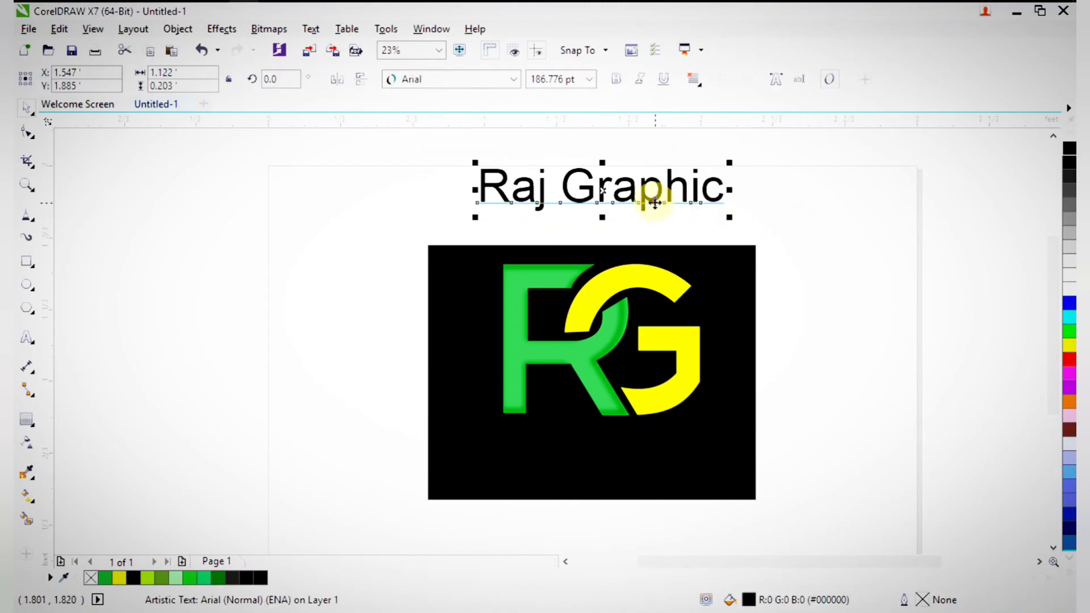
{"action": "left_click_drag", "start_coordinate": [640, 193], "coordinate": [669, 454]}
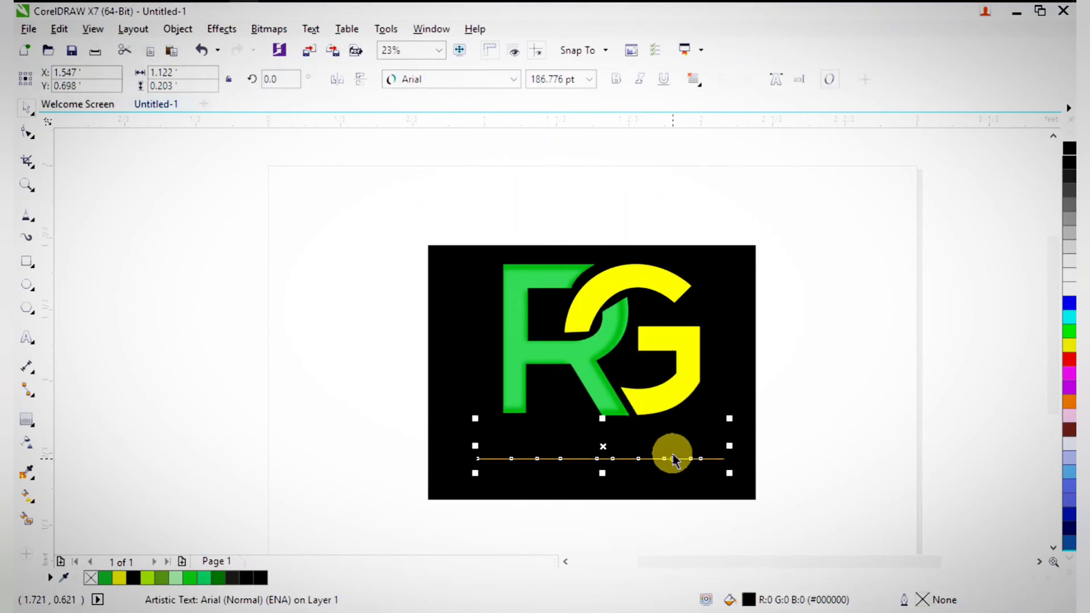
{"action": "left_click", "coordinate": [1068, 297]}
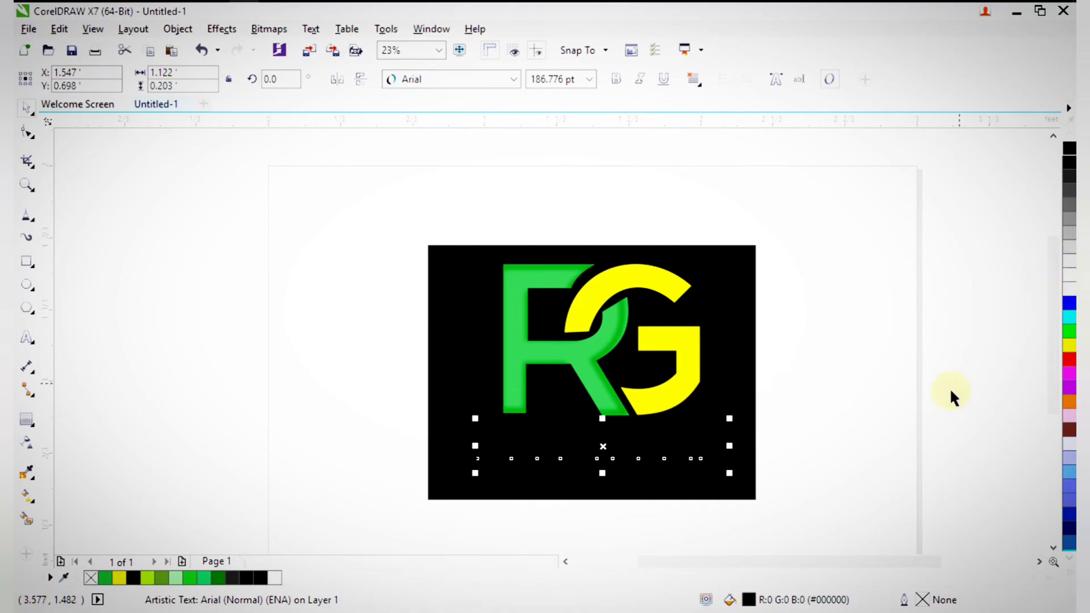
{"action": "left_click", "coordinate": [860, 413]}
{"action": "left_click_drag", "start_coordinate": [859, 443], "coordinate": [484, 503]}
{"action": "left_click_drag", "start_coordinate": [257, 385], "coordinate": [761, 448]}
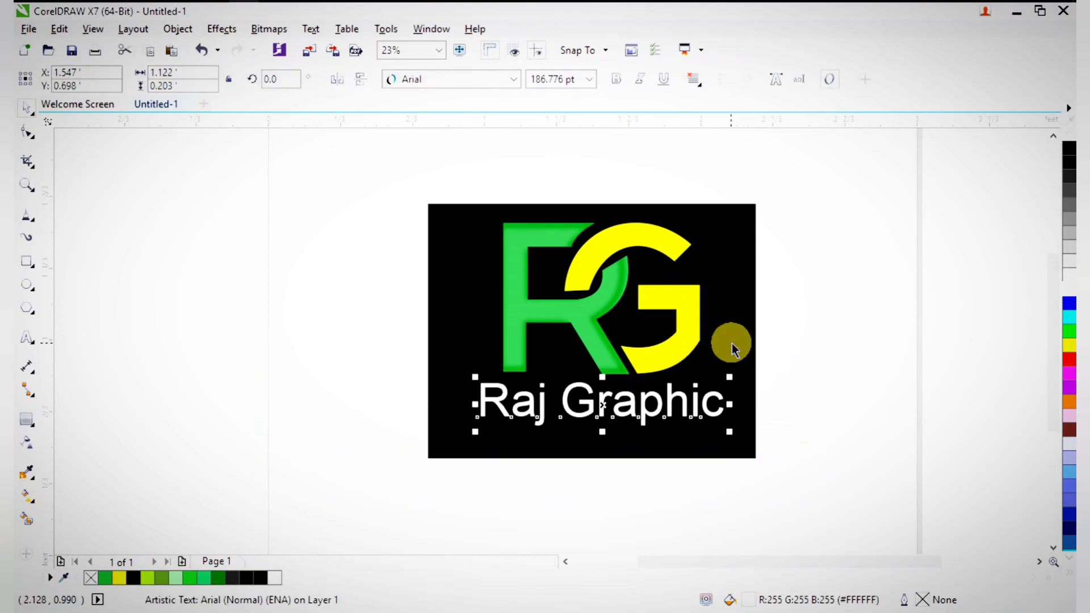
Centre the "Raj Graphic" text horizontally on the black rectangle and shift it slightly down from the monogram.
{"action": "left_click", "coordinate": [728, 342], "text": "shift"}
{"action": "key", "text": "c"}
{"action": "left_click", "coordinate": [830, 472]}
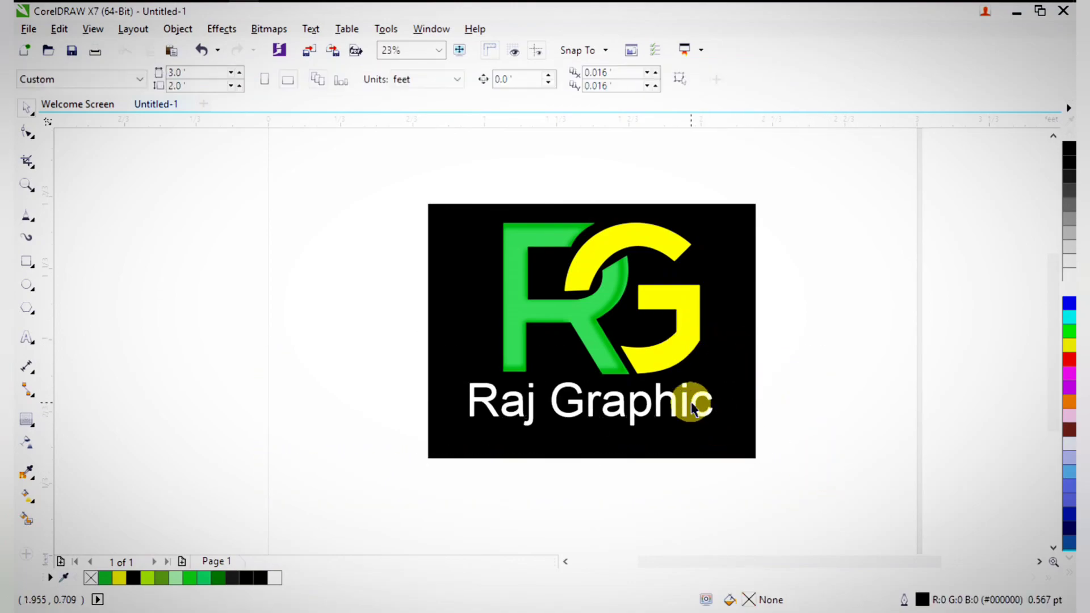
{"action": "left_click_drag", "start_coordinate": [691, 402], "coordinate": [690, 416]}
{"action": "left_click", "coordinate": [807, 437]}
Examine the finished logo and its text on the black background in a full-screen preview.
{"action": "key", "text": "z"}
{"action": "left_click_drag", "start_coordinate": [428, 199], "coordinate": [759, 455]}
{"action": "left_click_drag", "start_coordinate": [758, 454], "coordinate": [757, 452]}
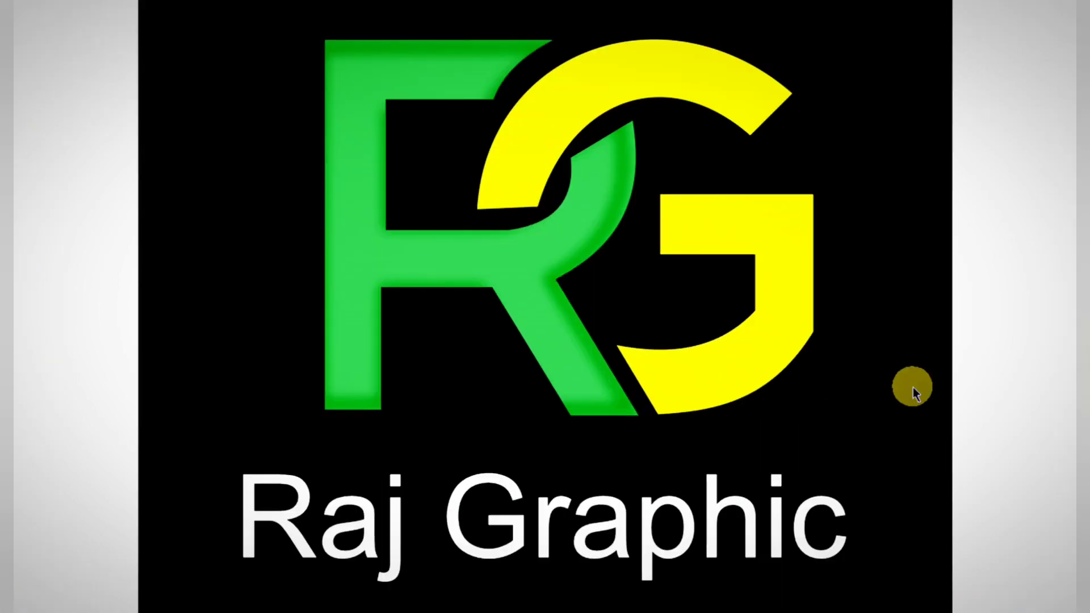
{"action": "left_click", "coordinate": [1028, 359]}
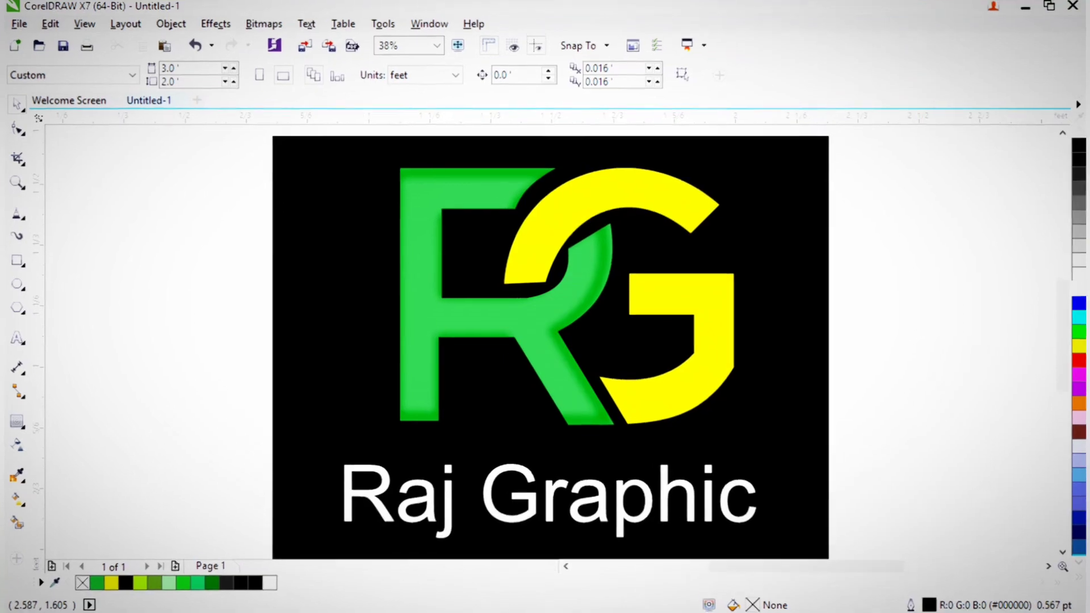